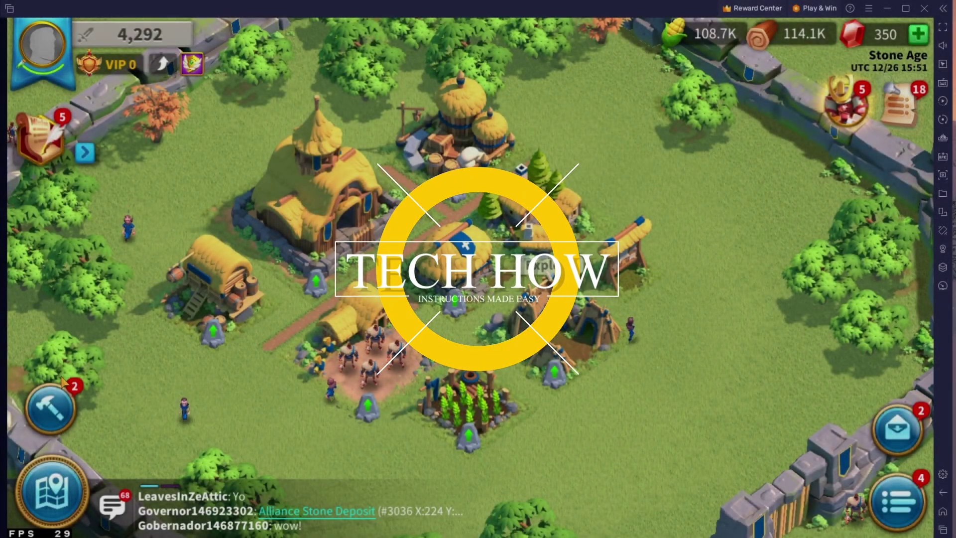
- Build a Lumber Mill in the city beside the farm and select it
left_click(55, 406)
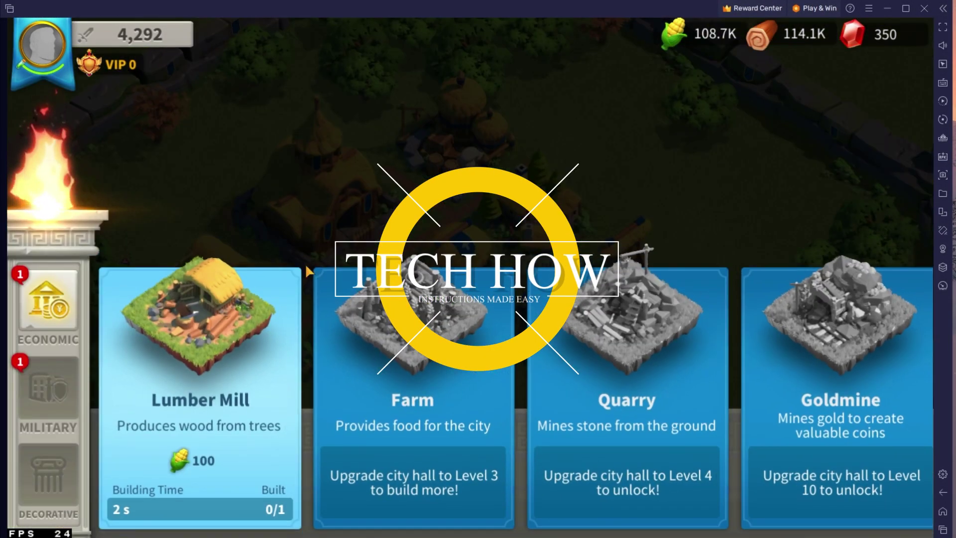
left_click(279, 340)
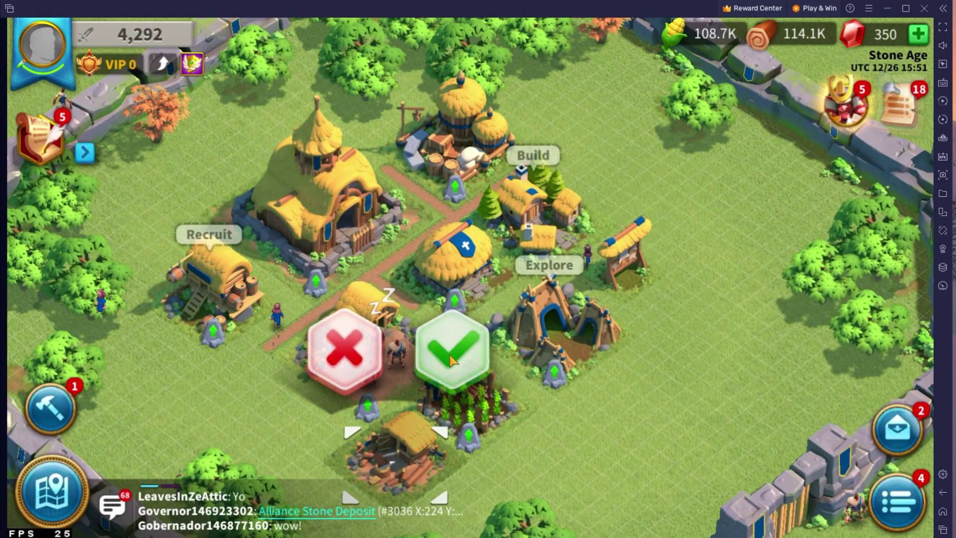
left_click(450, 360)
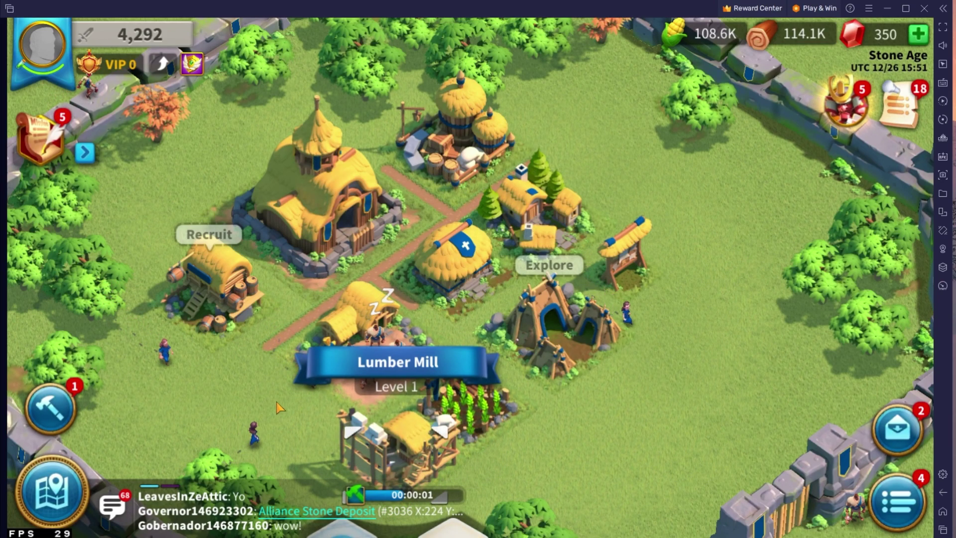
left_click(383, 480)
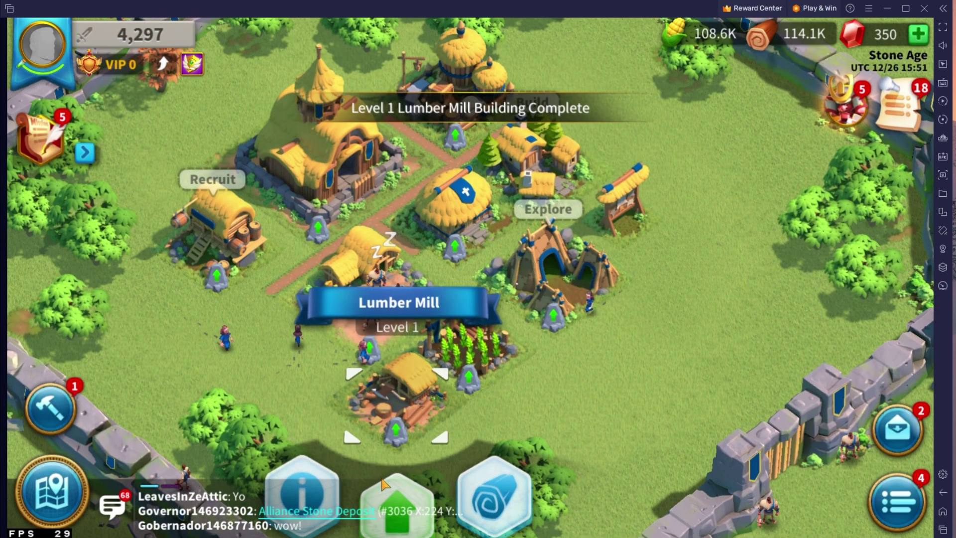
left_click(438, 511)
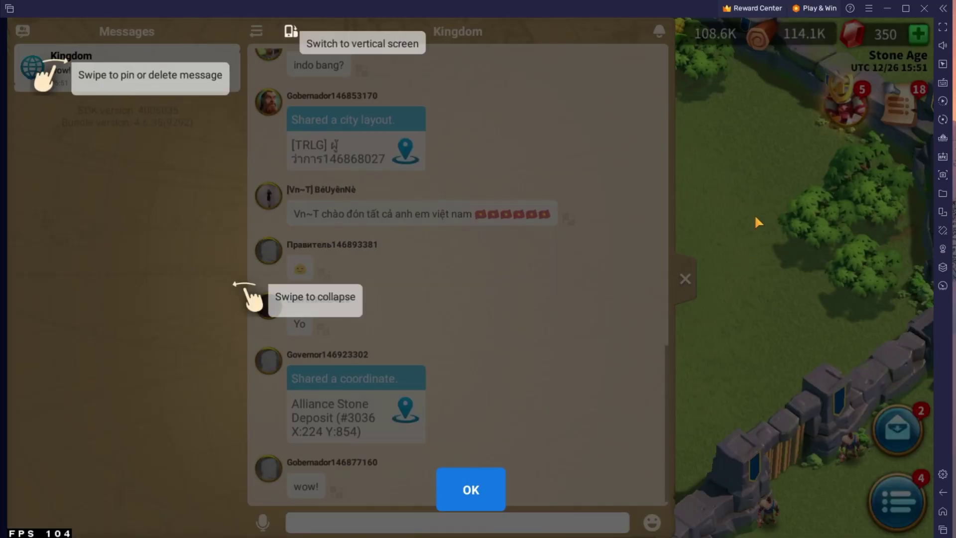
left_click(470, 489)
left_click(686, 279)
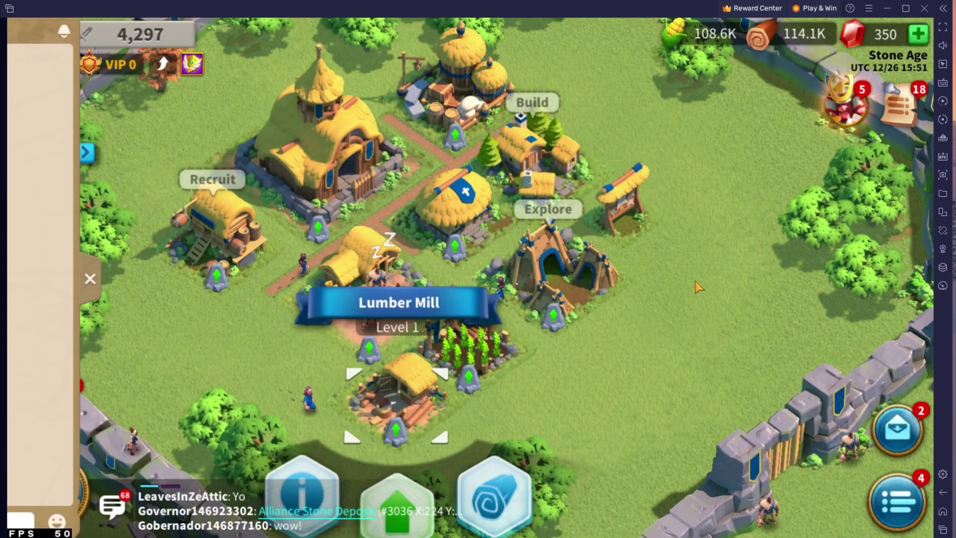
- View the Lumber Mill's details and return to the emulator's home screen
left_click(301, 350)
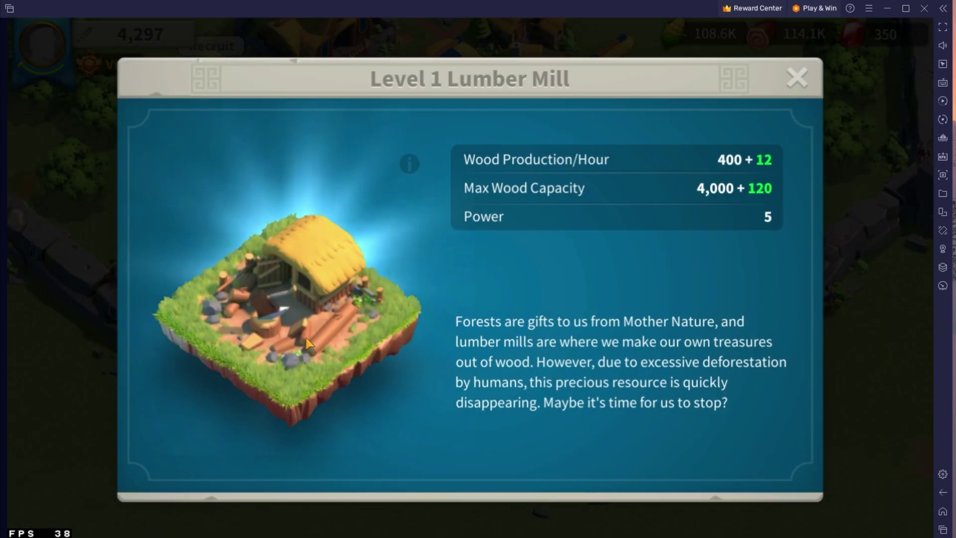
left_click(797, 78)
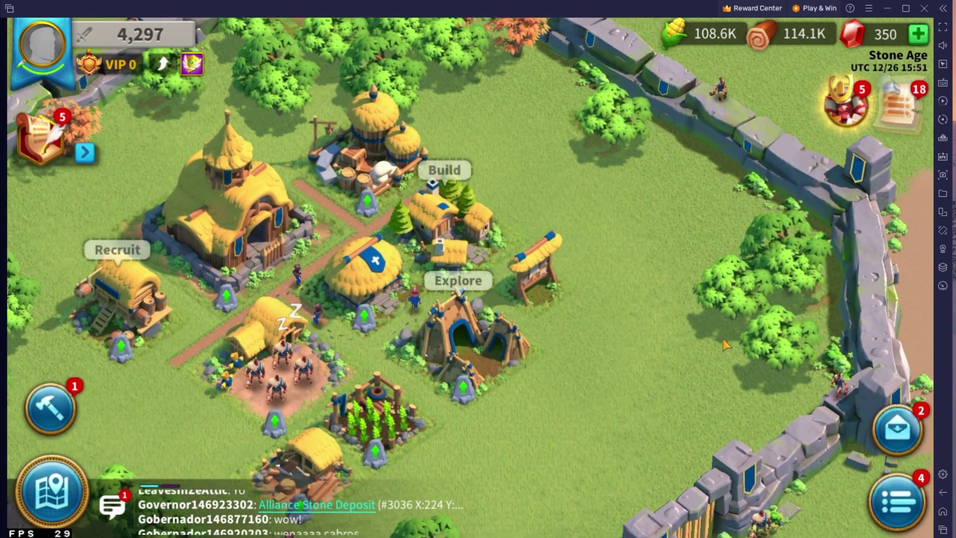
left_click(942, 511)
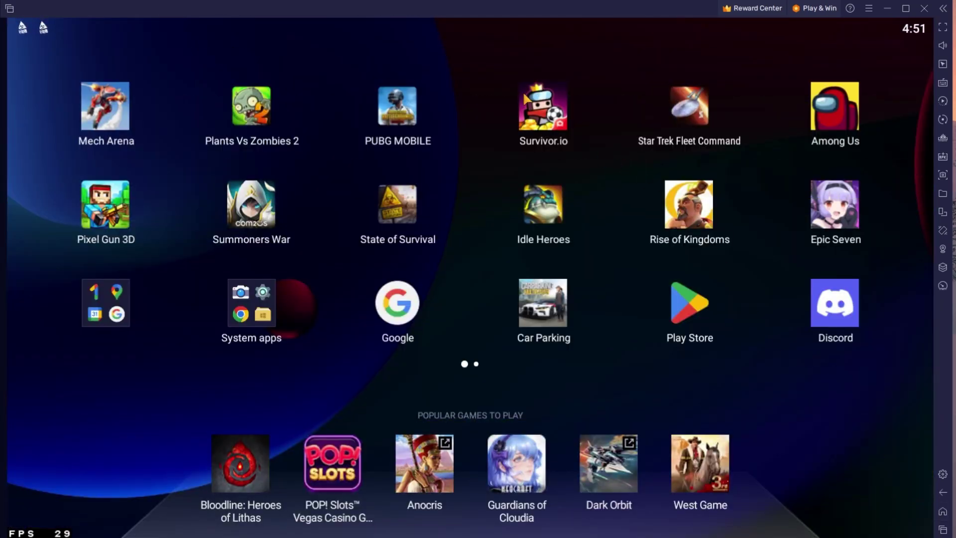
double_click(425, 7)
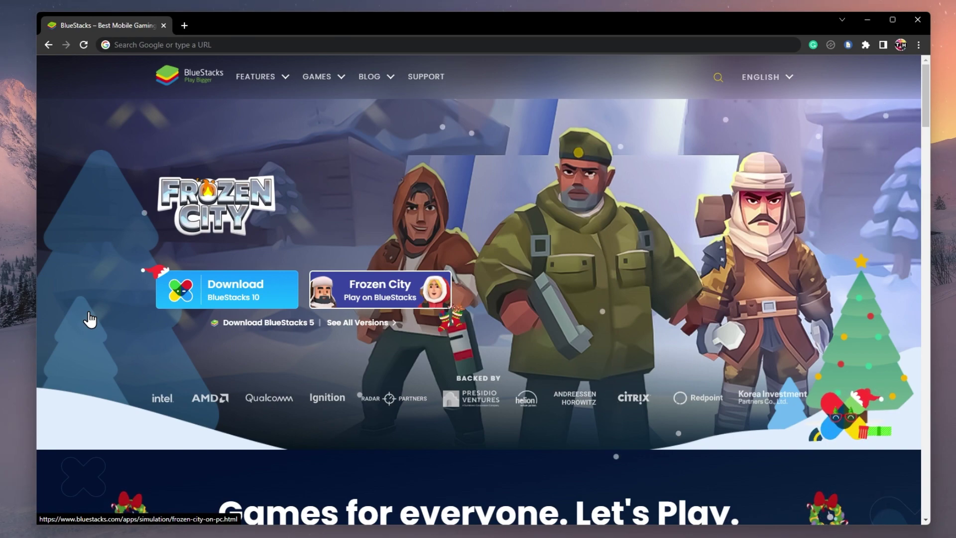
- Download BlueStacks 5 from the BlueStacks website in the browser and run the downloaded installer
left_click(288, 328)
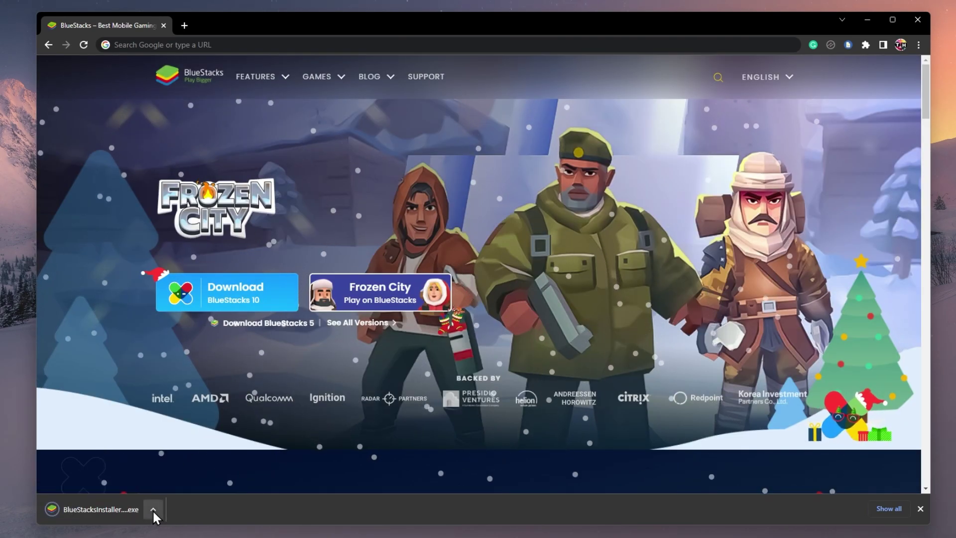
left_click(153, 509)
left_click(197, 437)
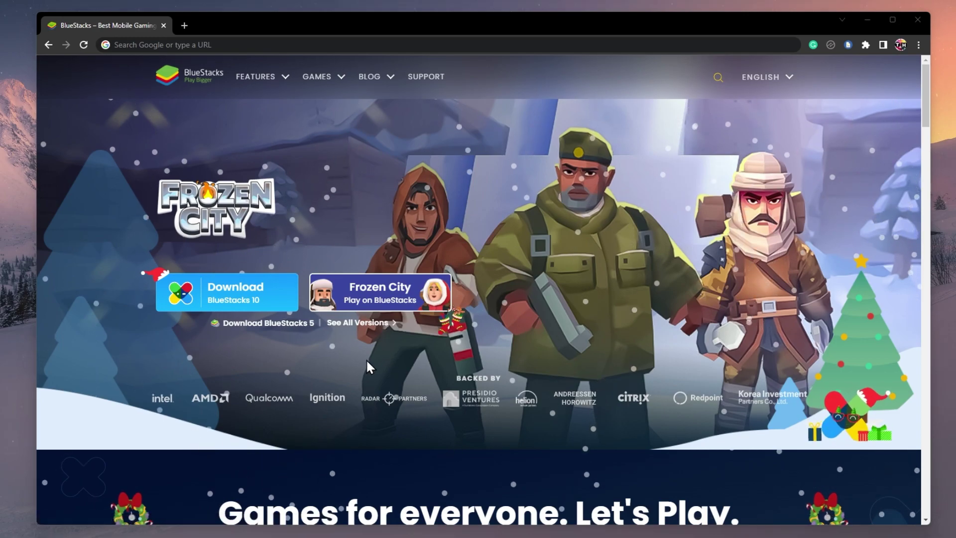
- Minimise the browser and close the BlueStacks installer window
left_click(842, 20)
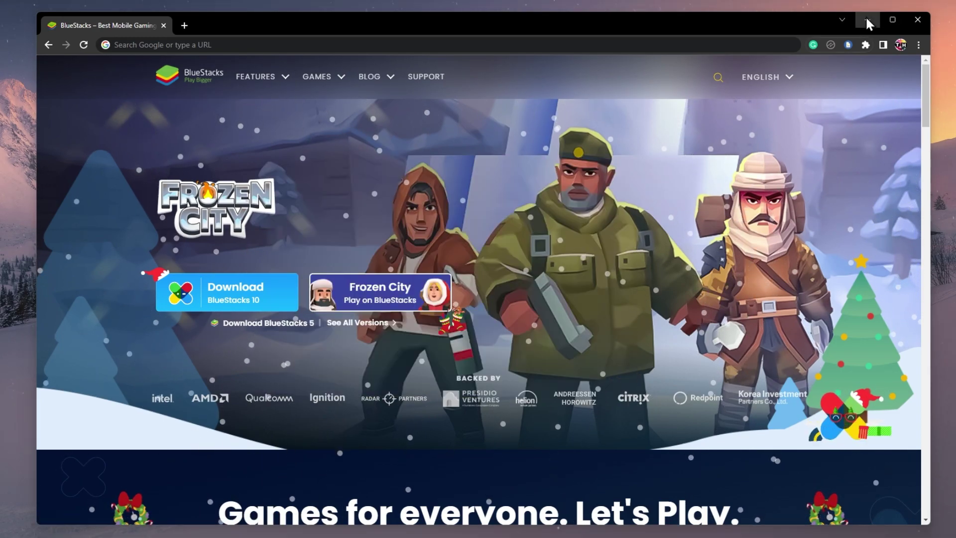
left_click(866, 19)
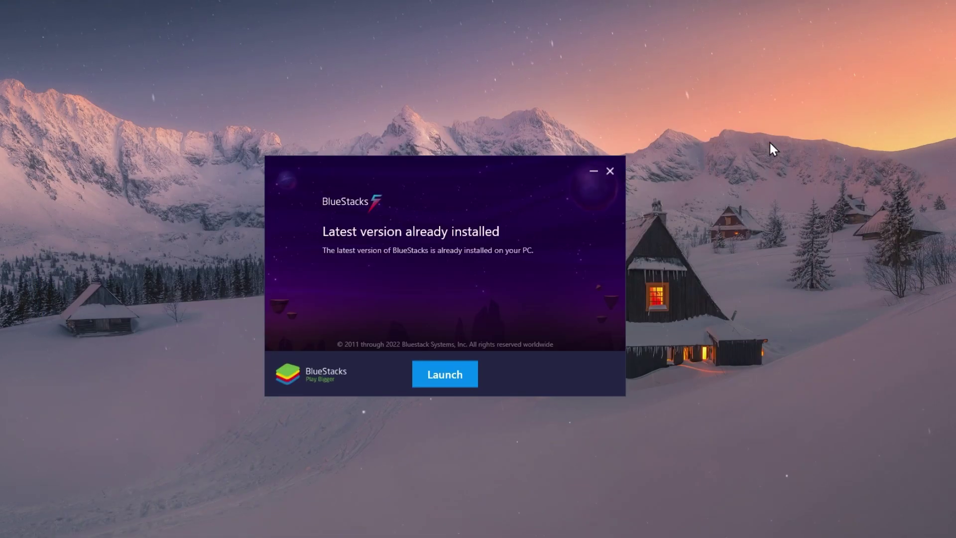
left_click(609, 171)
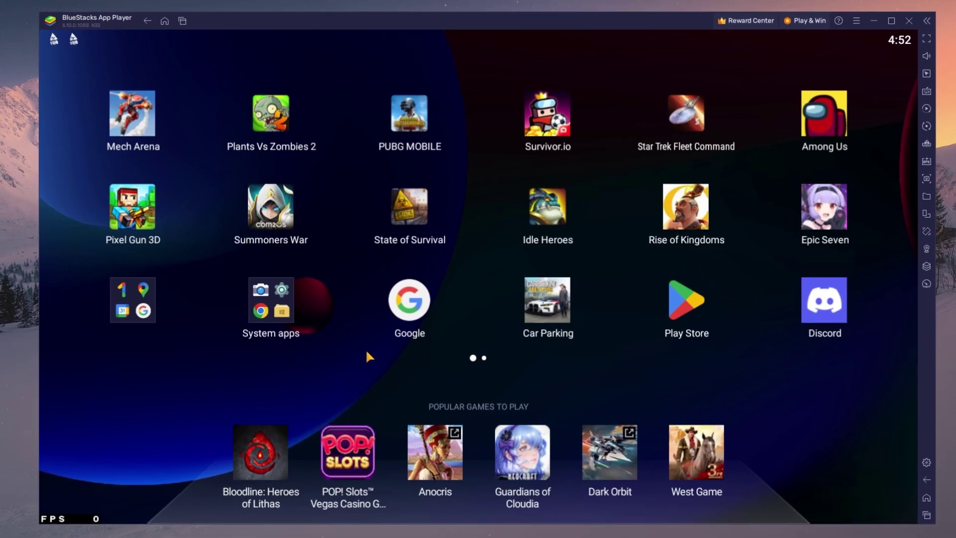
- Search the Play Store for "rise of kingdoms" and open the Rise of Kingdoms: Lost Crusade page
left_click(699, 311)
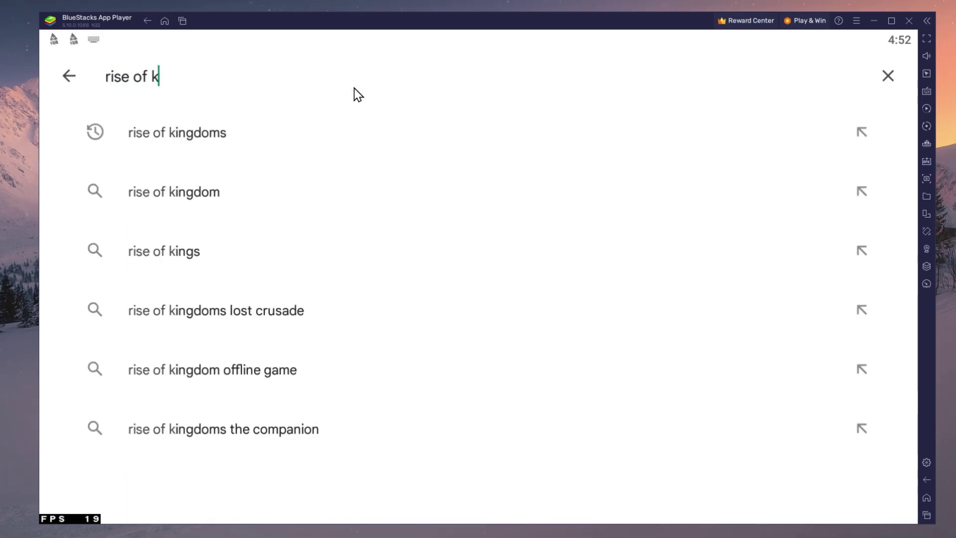
left_click(236, 136)
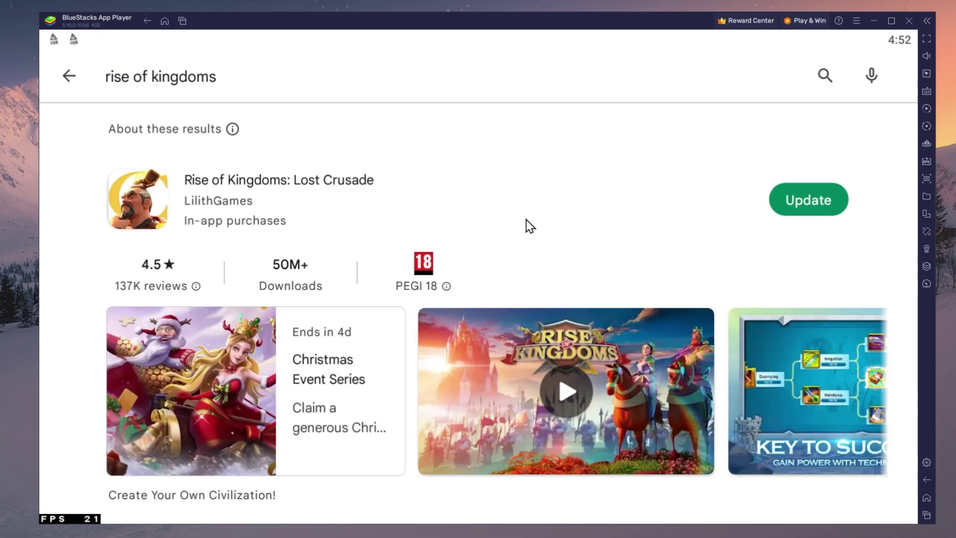
scroll(595, 214, "down", 1)
left_click(149, 156)
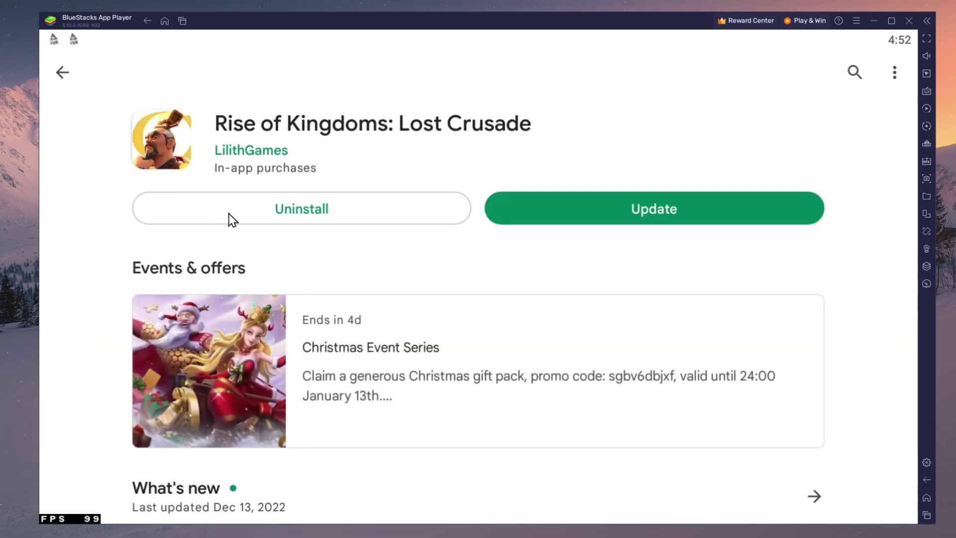
- Look through the Rise of Kingdoms store page and its screenshots, and return to the emulator's home screen
scroll(420, 220, "down", 3)
scroll(531, 310, "down", 10)
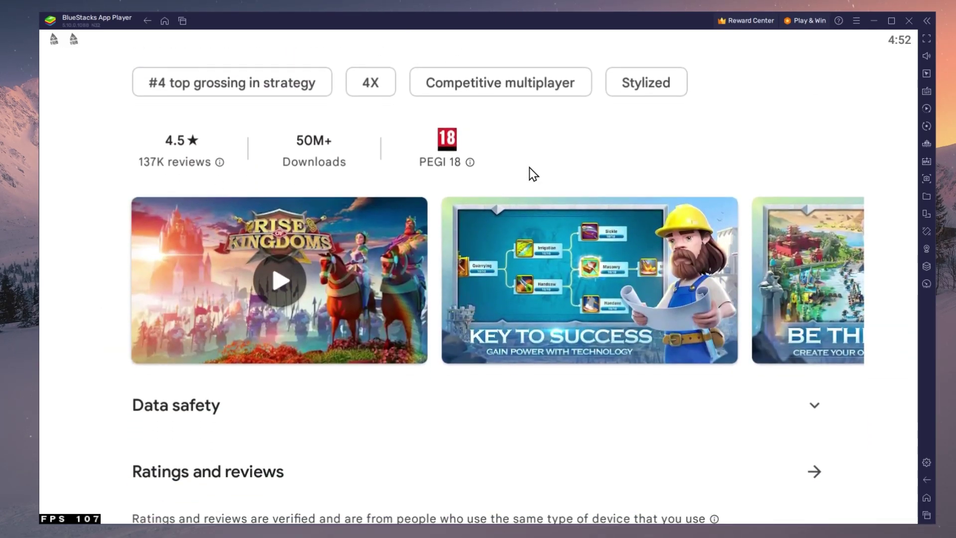
left_click_drag(530, 199, 201, 338)
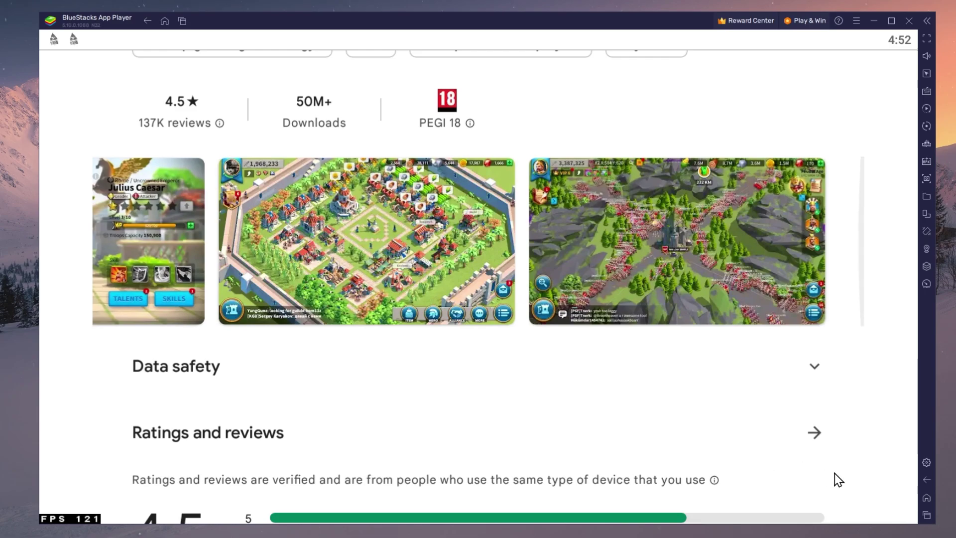
left_click(926, 496)
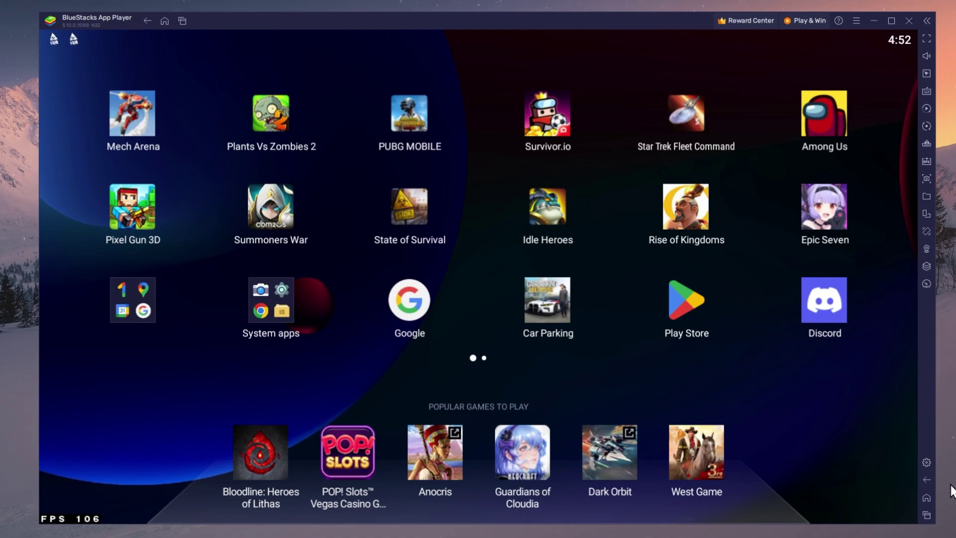
- Open the emulator's performance settings and review the CPU allocation options
left_click(926, 462)
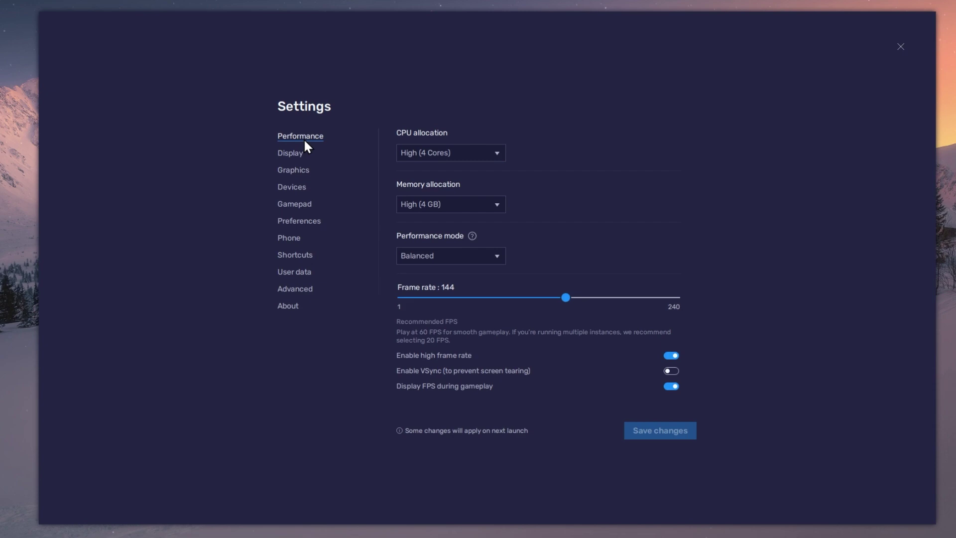
left_click(497, 155)
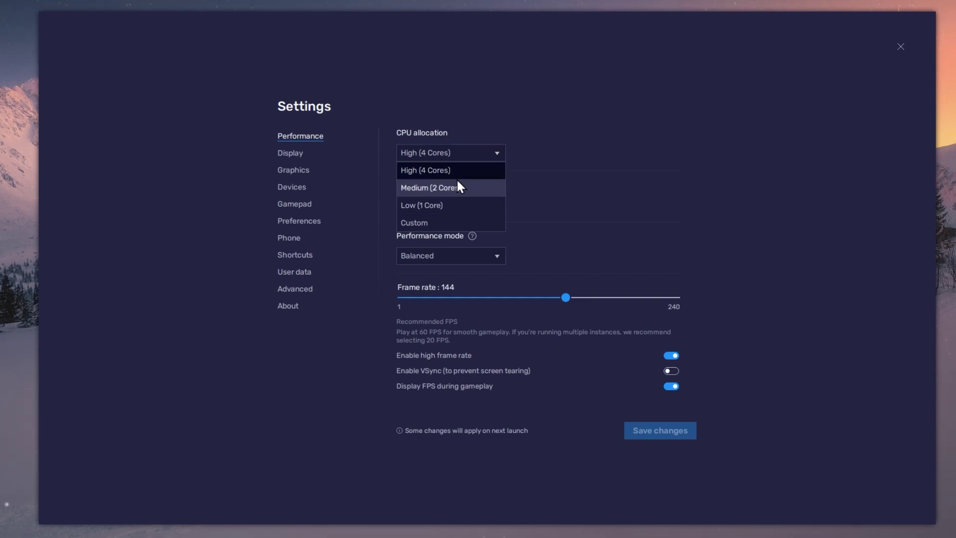
left_click(493, 153)
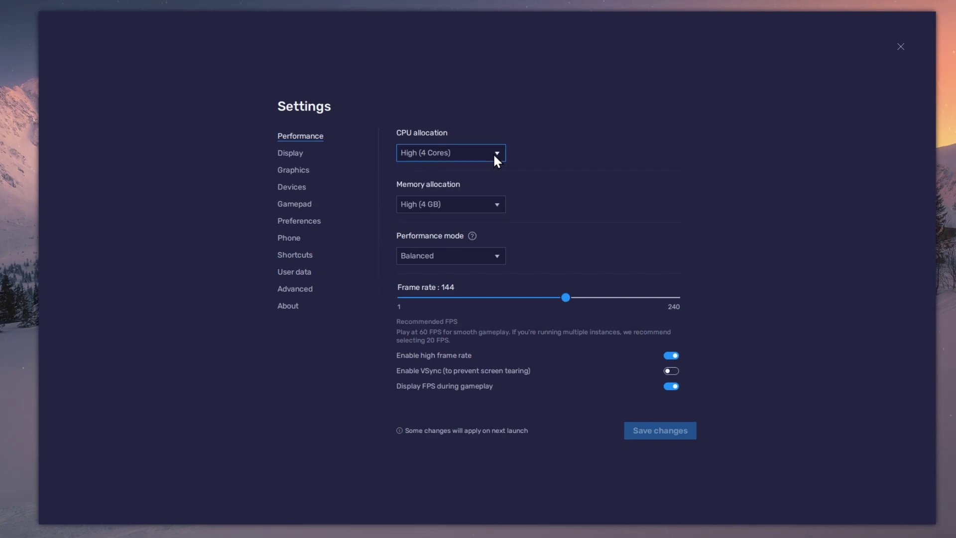
- Review the memory allocation options and choose High (4 GB)
left_click(497, 203)
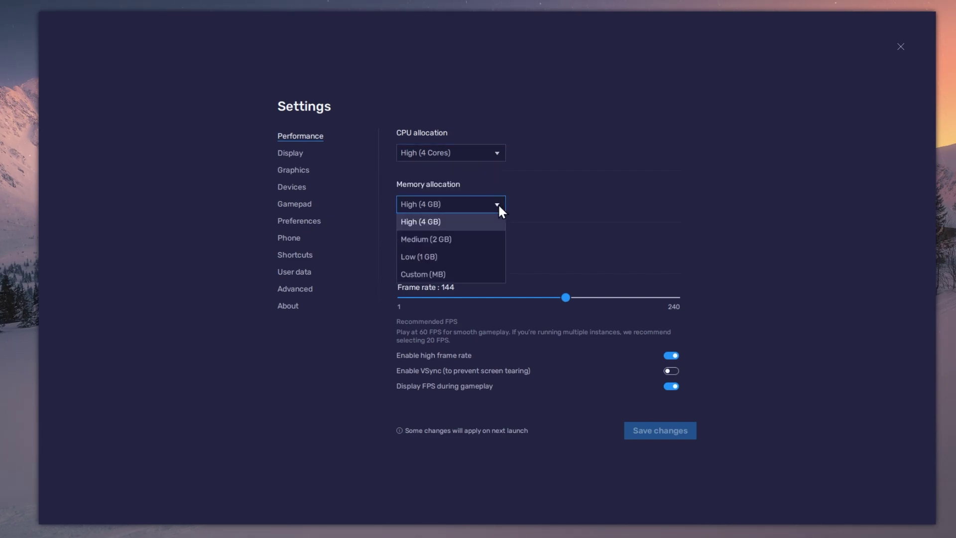
left_click(437, 256)
left_click(418, 209)
left_click(418, 219)
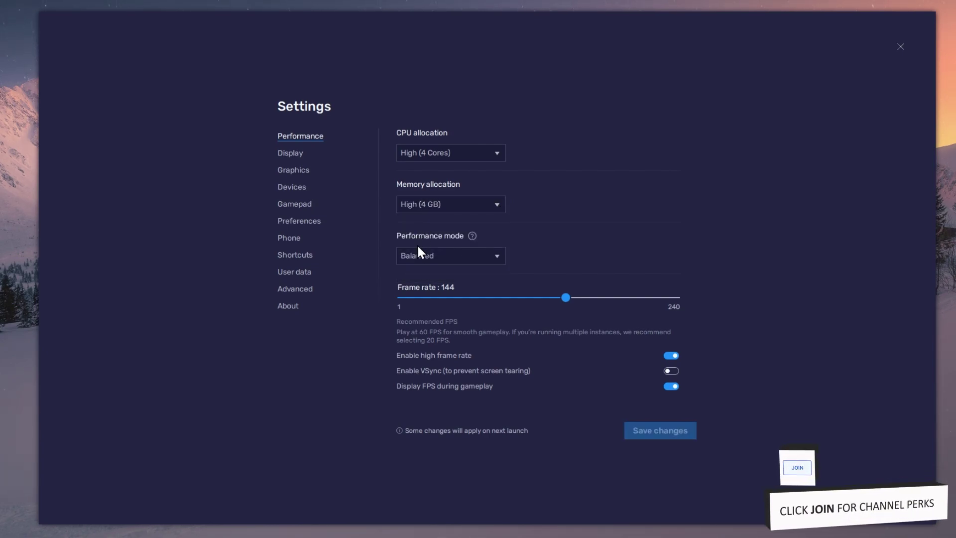
- Review the performance mode options and set the frame rate to 144
left_click(481, 254)
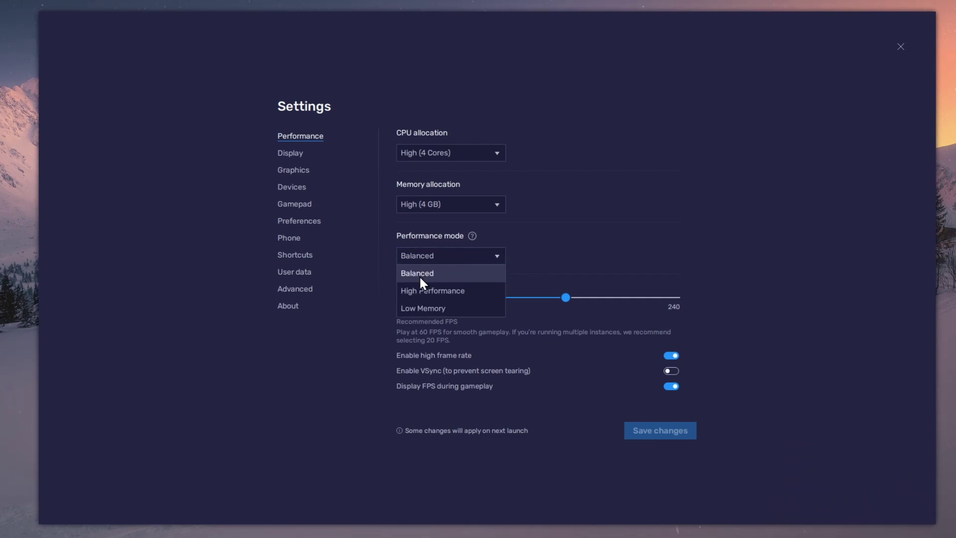
left_click(497, 255)
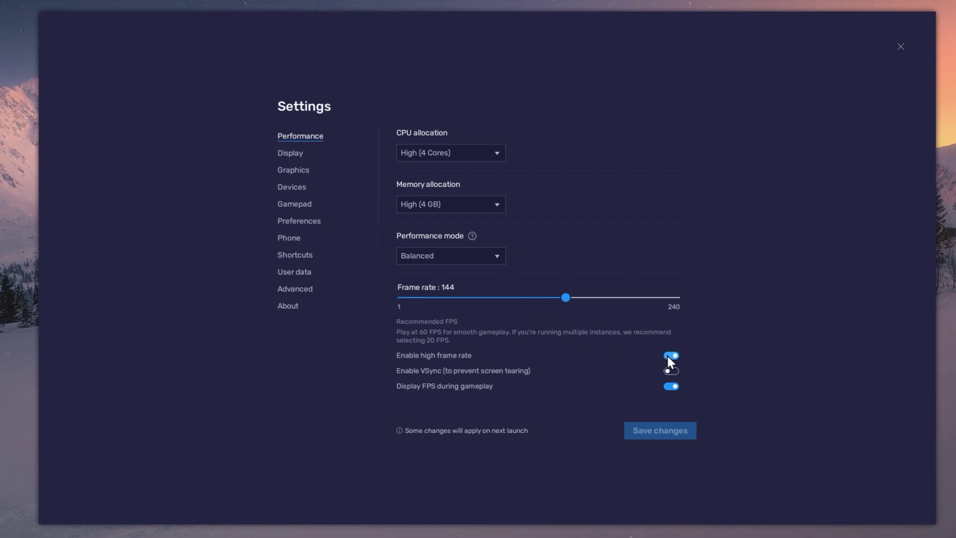
left_click_drag(564, 300, 439, 297)
left_click_drag(564, 300, 569, 302)
- Check which refresh rates the monitor offers in the Windows advanced display settings
right_click(20, 290)
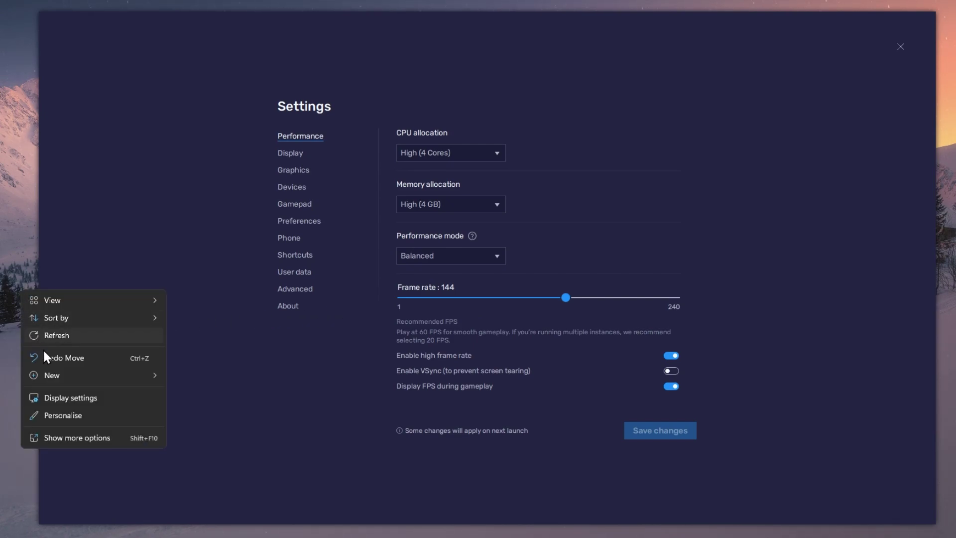
left_click(118, 394)
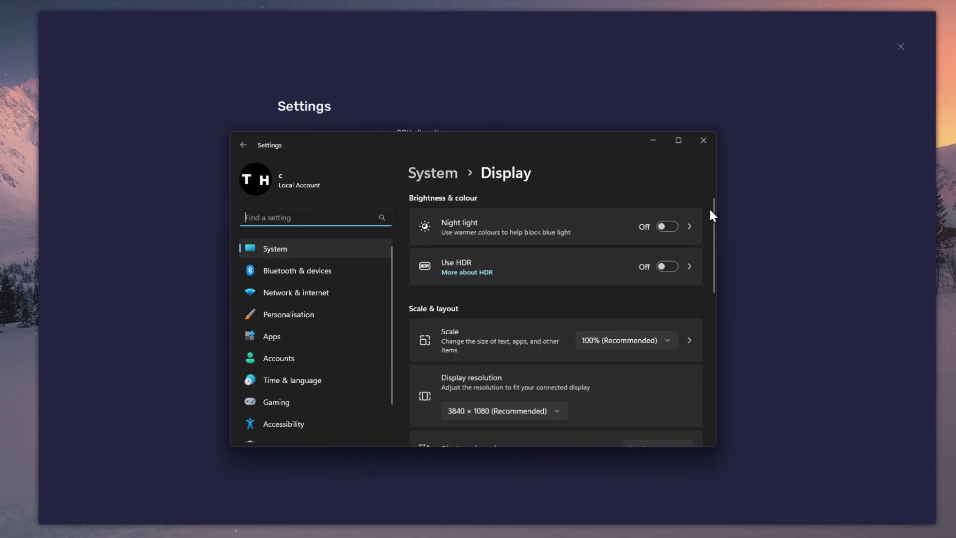
left_click_drag(712, 205, 716, 337)
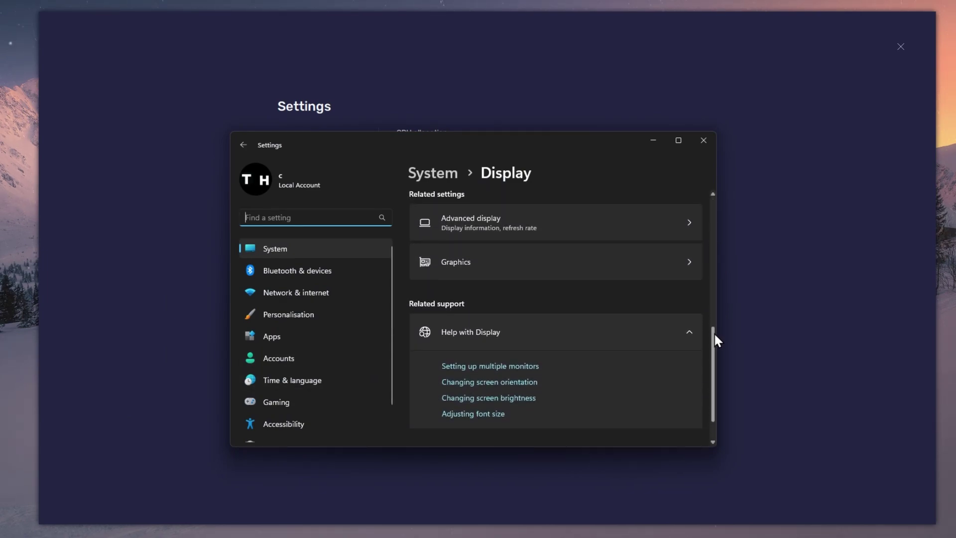
left_click(653, 219)
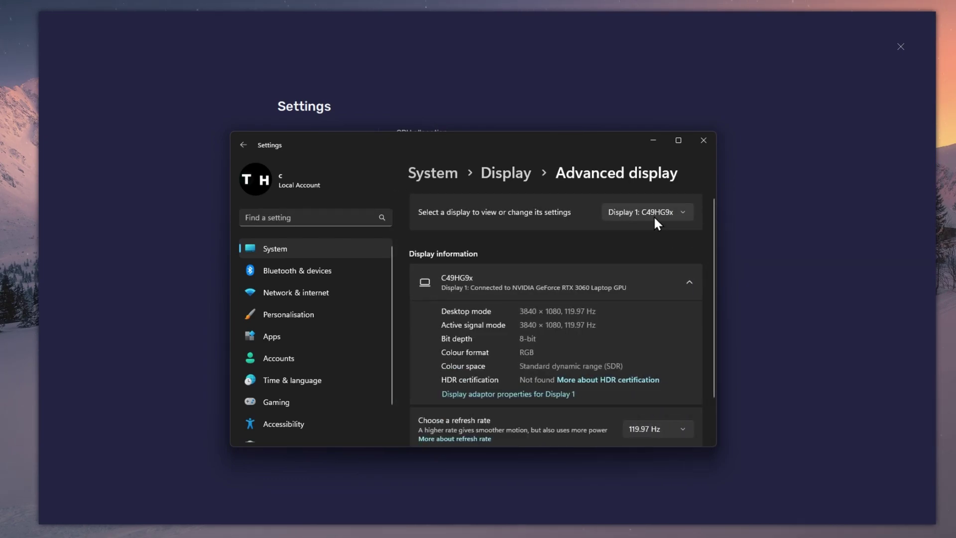
left_click_drag(713, 211, 721, 260)
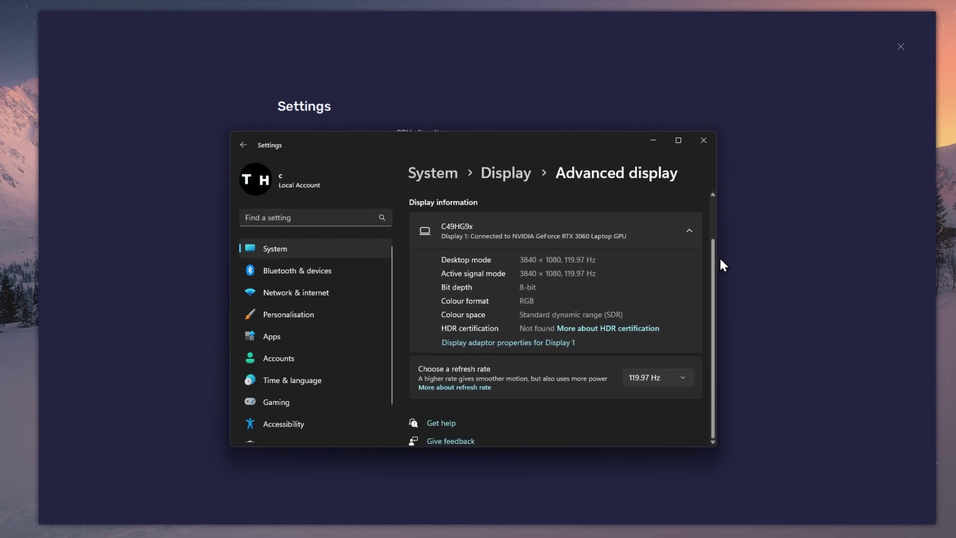
left_click(683, 381)
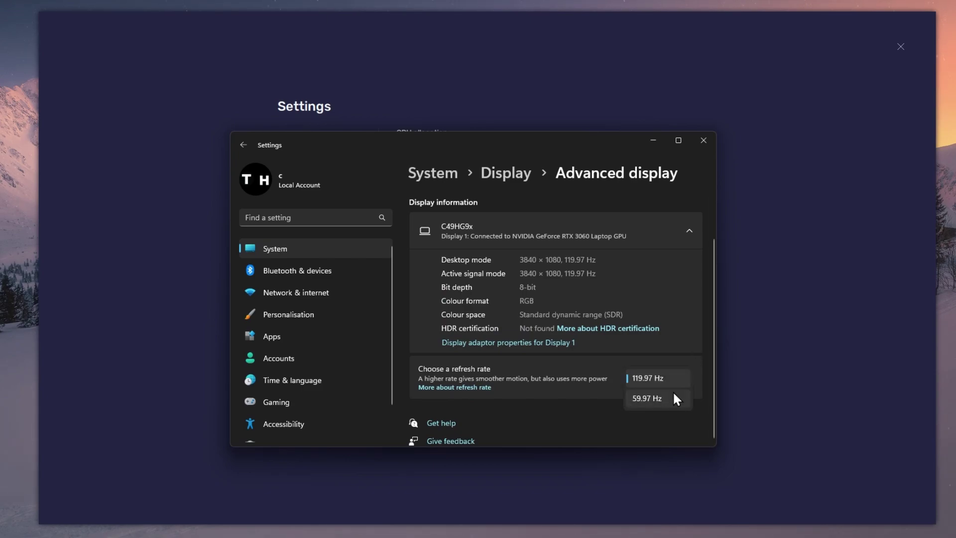
left_click(683, 381)
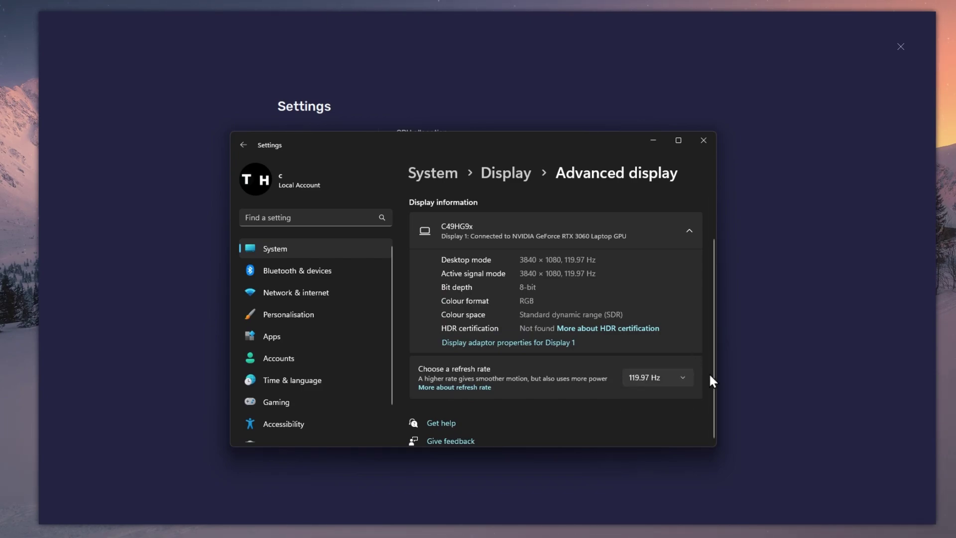
- Compare the emulator's landscape display resolutions by selecting 2560 x 1440 and 3840 x 2160, return to 1600 x 900 and leave the settings
left_click(707, 146)
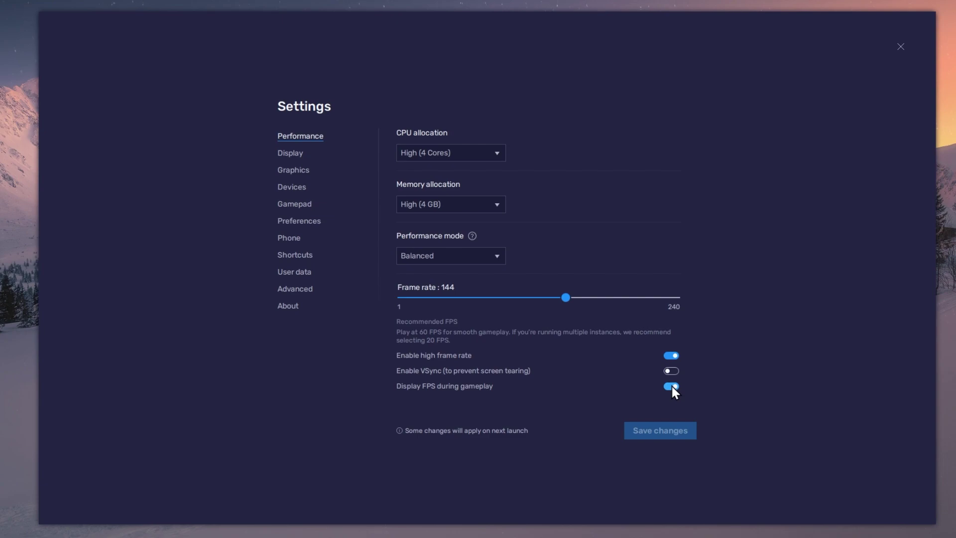
left_click(285, 154)
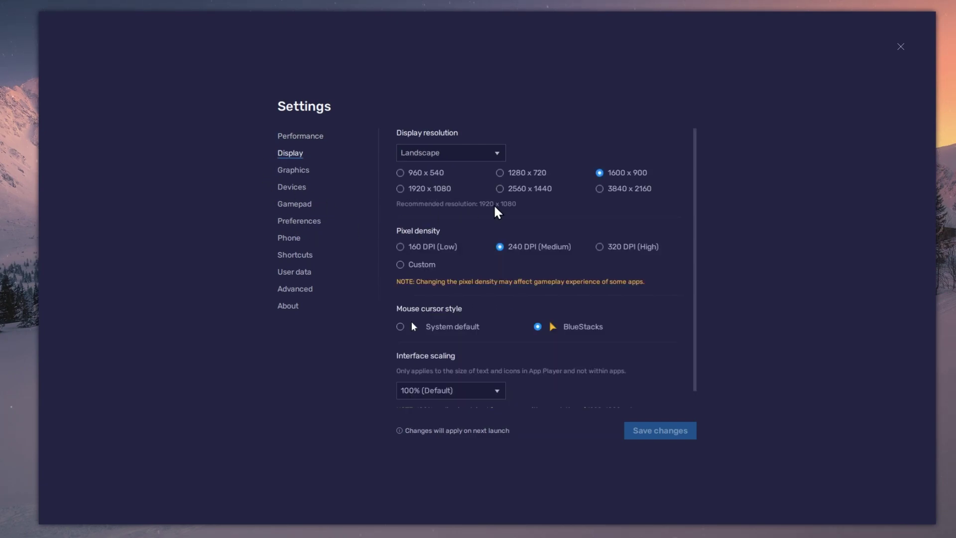
left_click(500, 155)
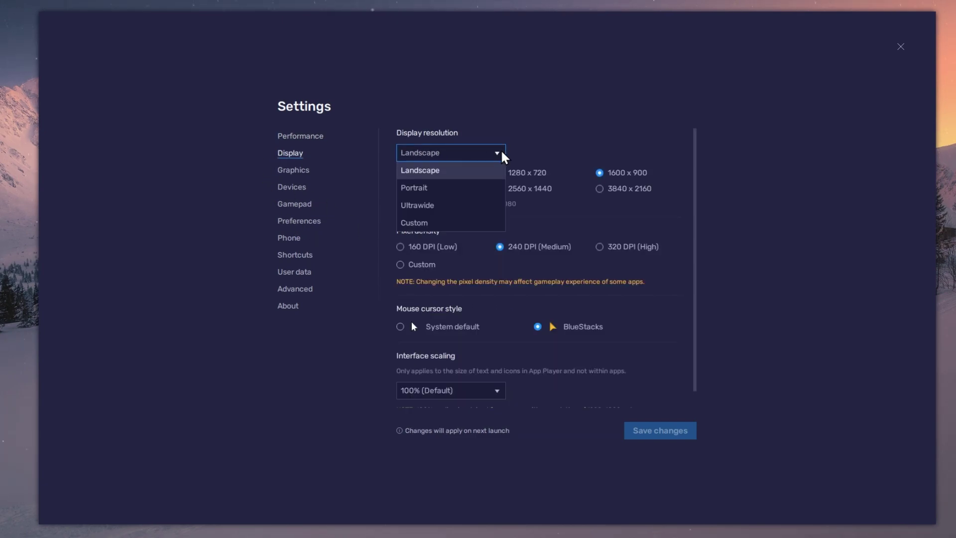
left_click(498, 170)
left_click(500, 190)
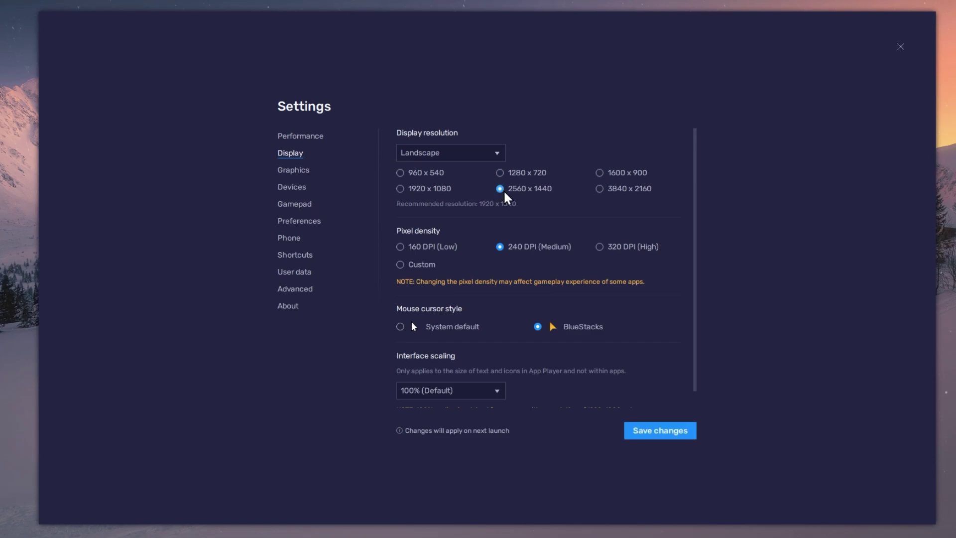
left_click(601, 189)
left_click(600, 174)
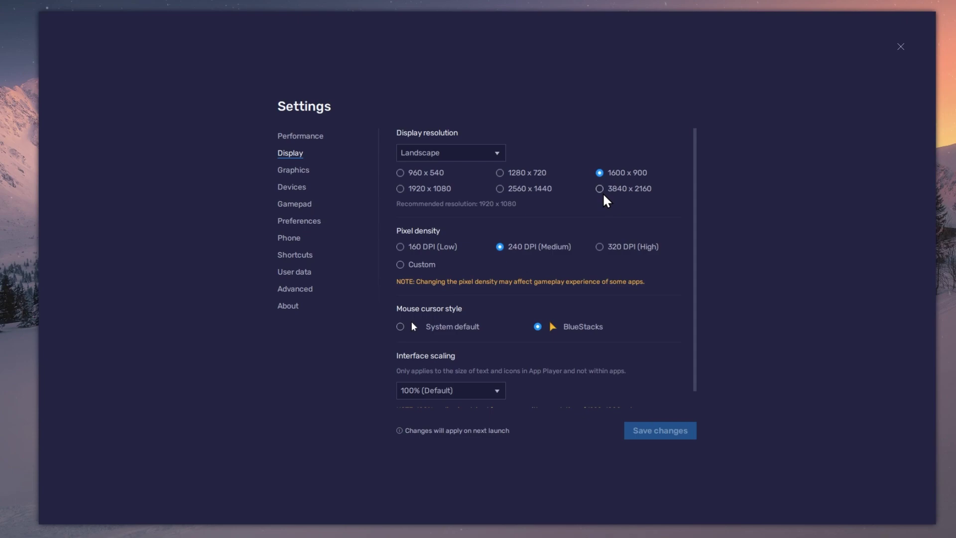
left_click(900, 47)
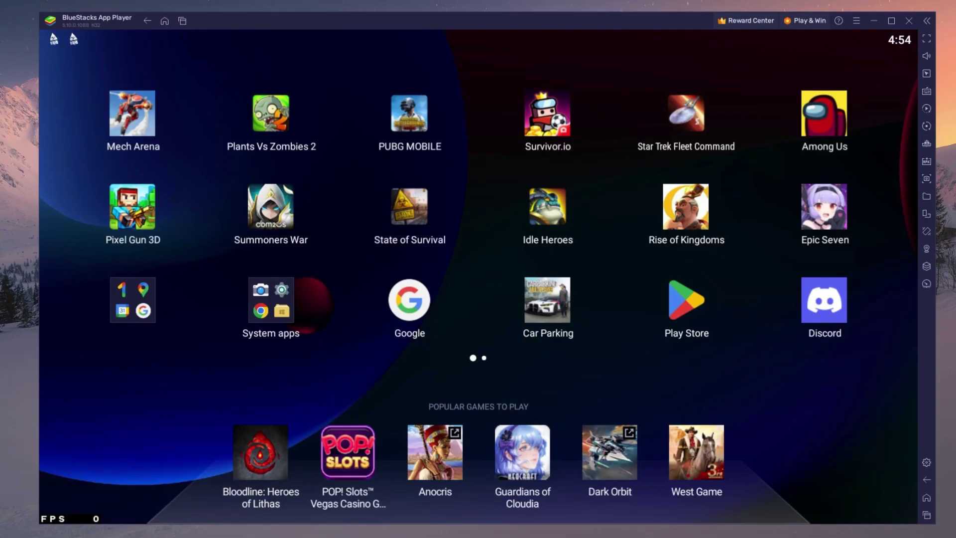
- Adjust the emulator window's size, launch Rise of Kingdoms and shift the view across the city
mouse_move(936, 528)
left_mouse_down()
mouse_move(917, 509)
mouse_move(934, 522)
left_mouse_up()
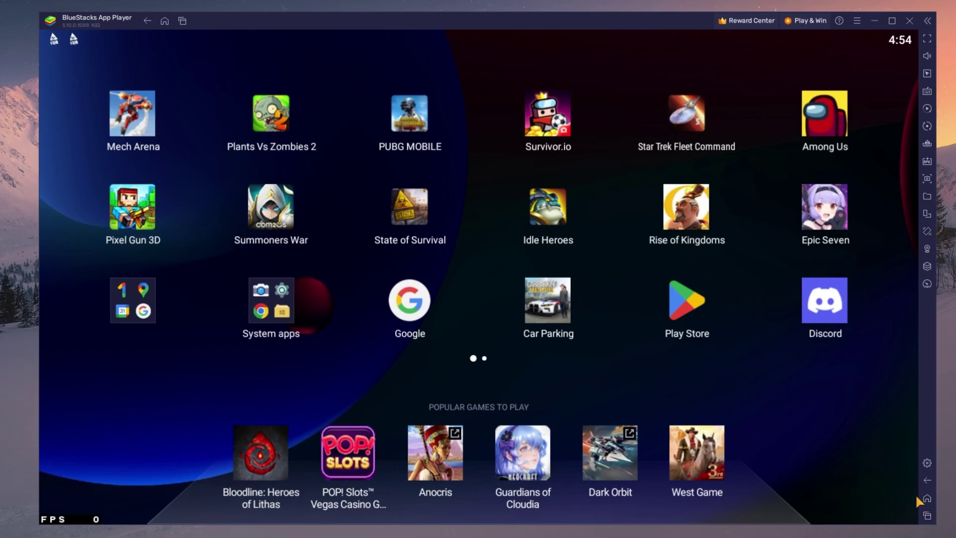
left_click(680, 215)
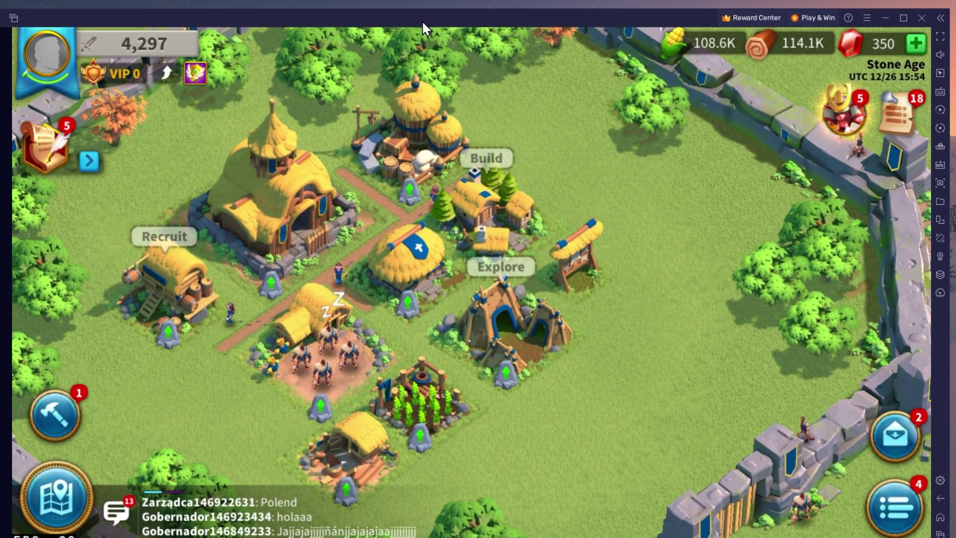
left_click_drag(341, 298, 508, 282)
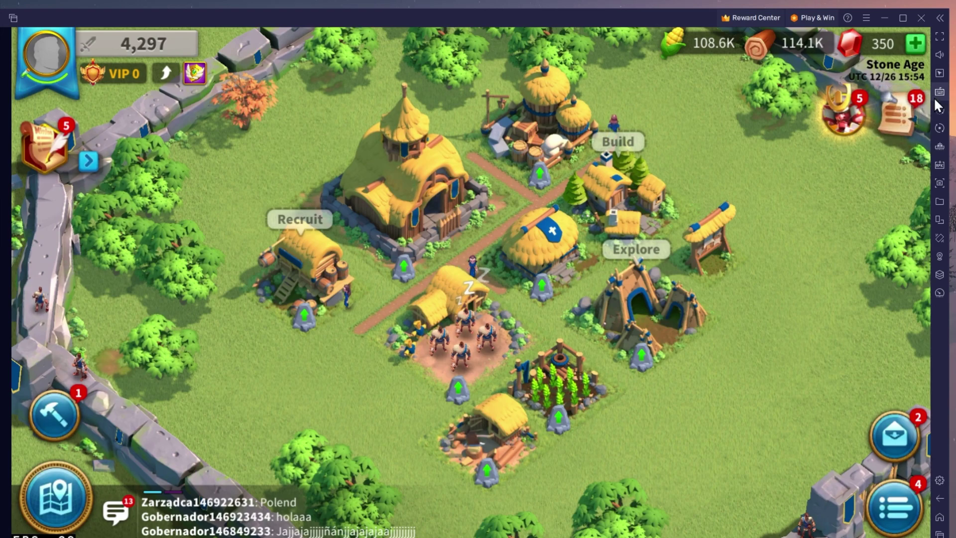
- Review the game's key mapping by turning the on-screen controls on and off again
left_click(938, 93)
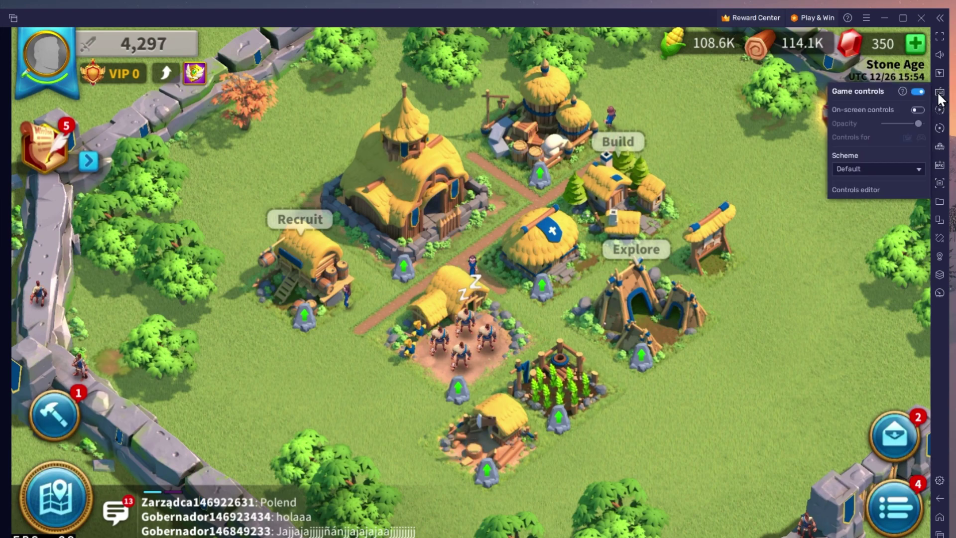
left_click(918, 110)
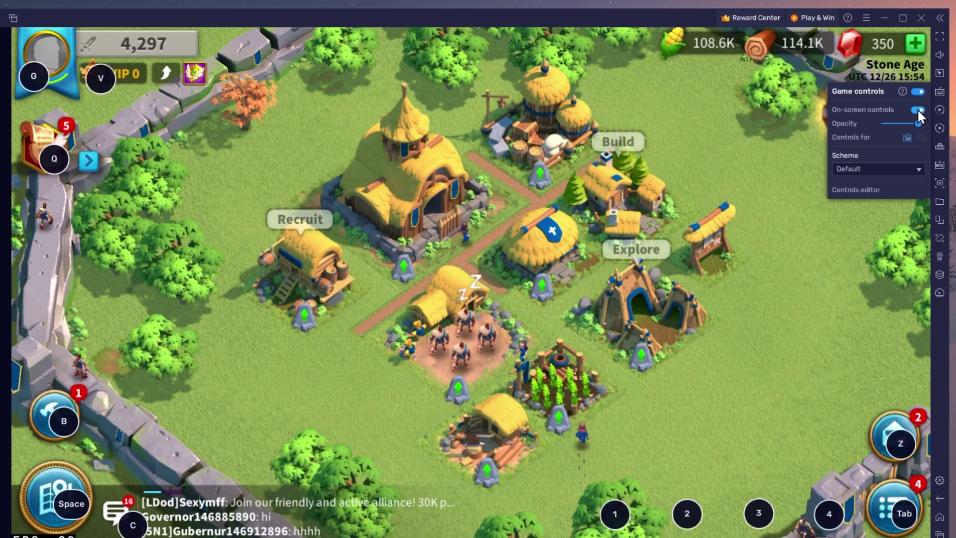
left_click(917, 108)
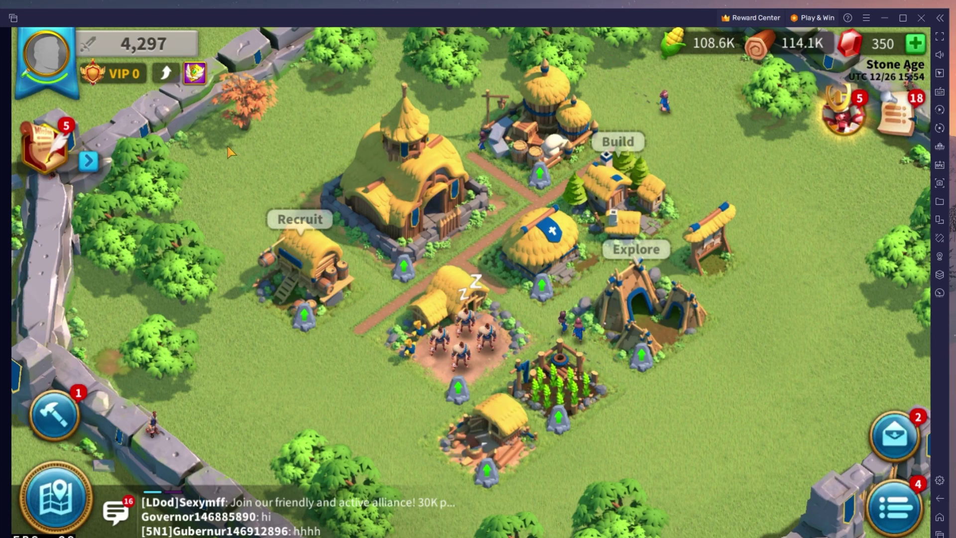
- Set the graphics quality to High in the game's general settings, reached from the governor profile
left_click(64, 69)
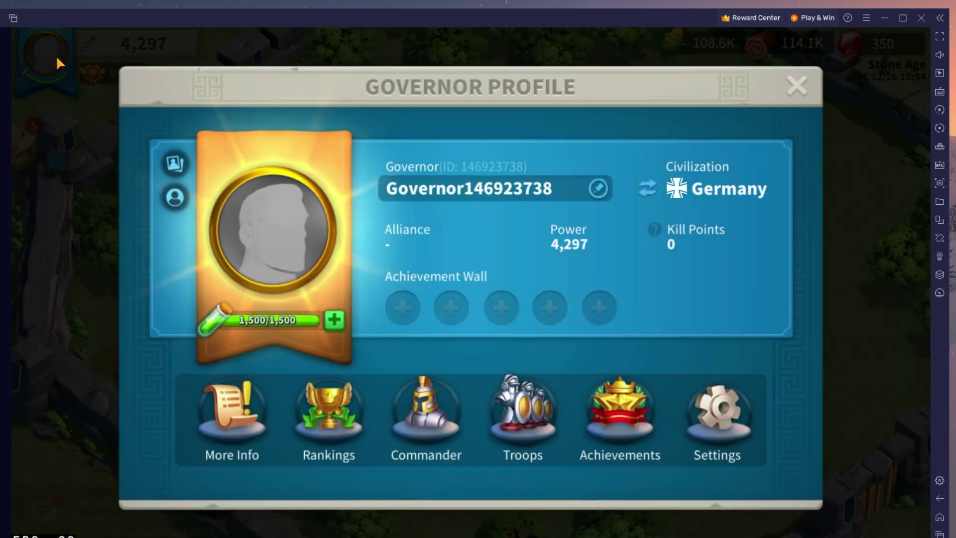
left_click(734, 421)
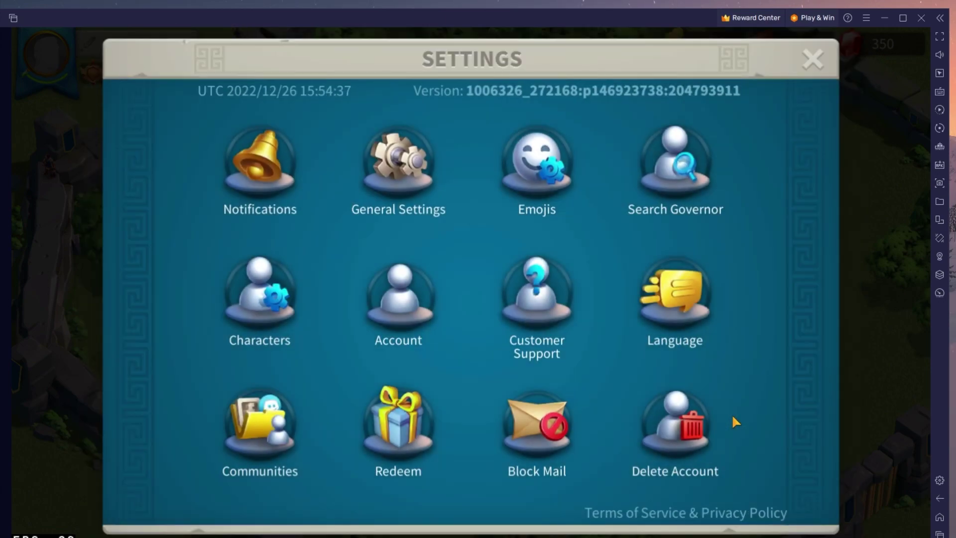
left_click(389, 181)
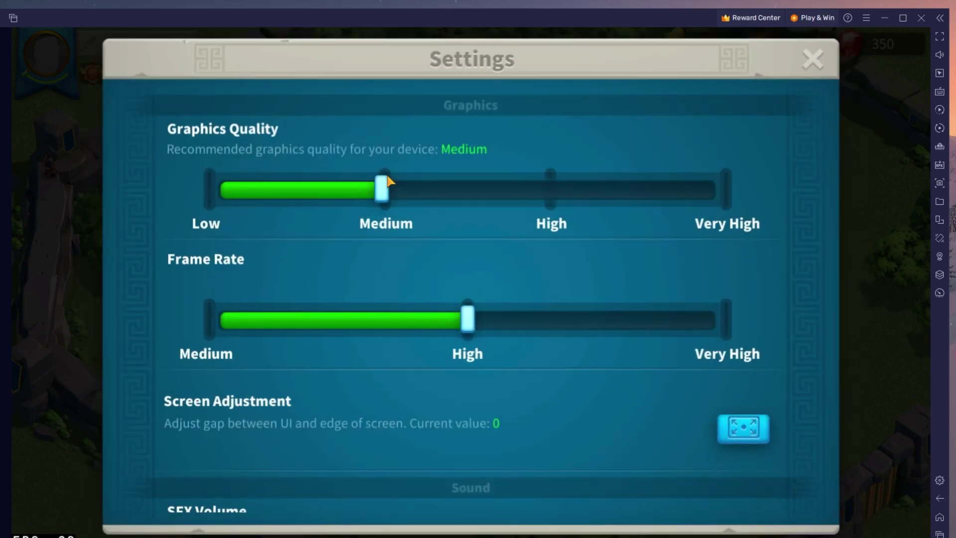
left_click_drag(387, 187, 546, 193)
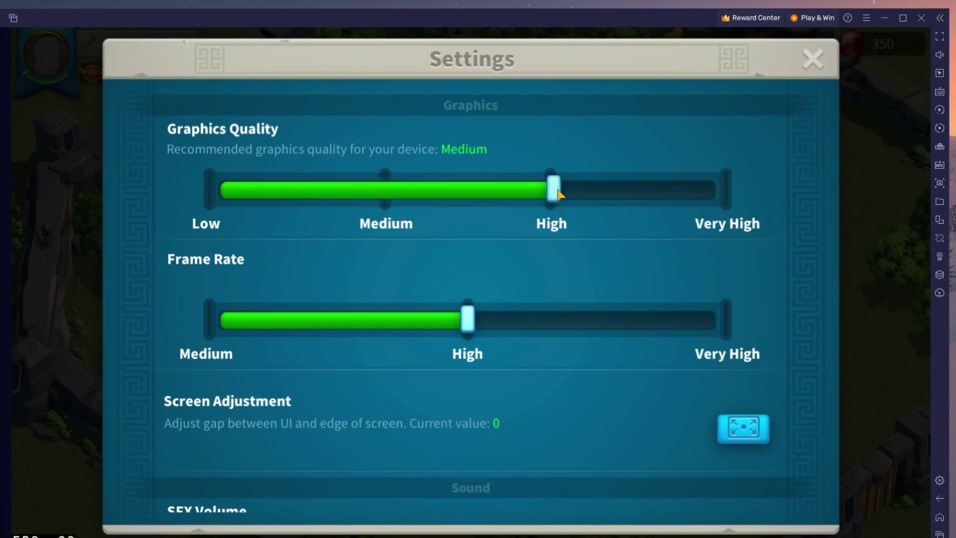
mouse_move(470, 329)
left_mouse_down()
mouse_move(249, 324)
mouse_move(467, 311)
left_mouse_up()
- Look through the remaining general settings for frame rate, sound and customization, and close them
scroll(500, 377, "down", 5)
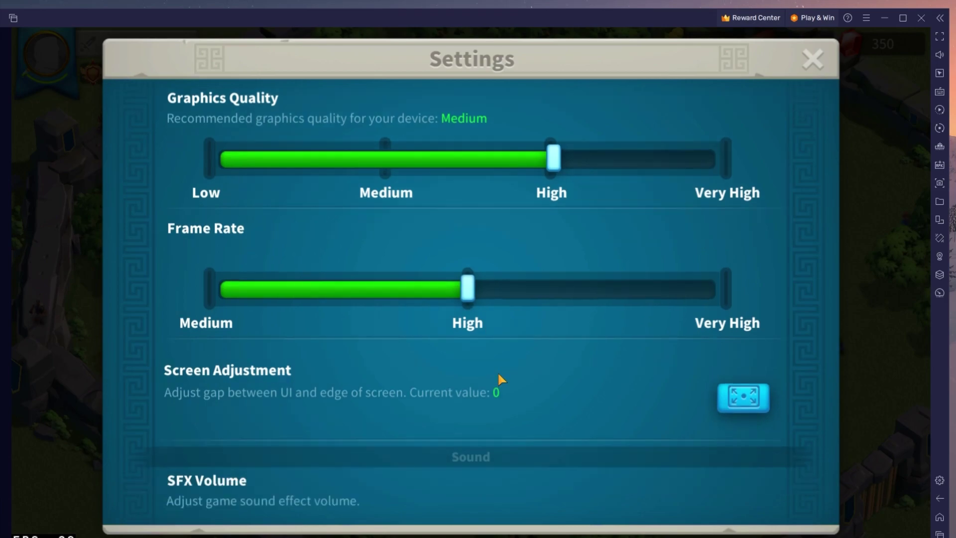
scroll(498, 374, "up", 3)
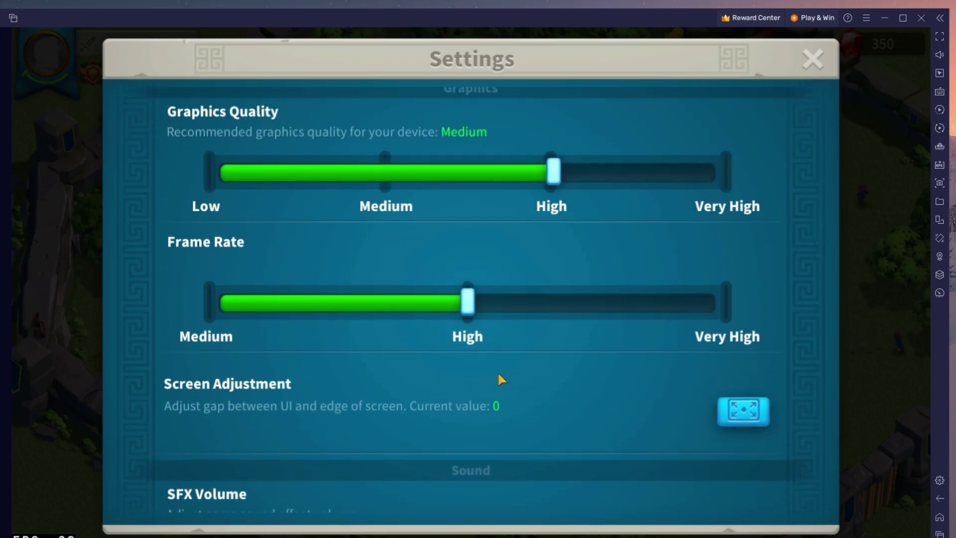
scroll(499, 374, "up", 1)
scroll(498, 374, "down", 5)
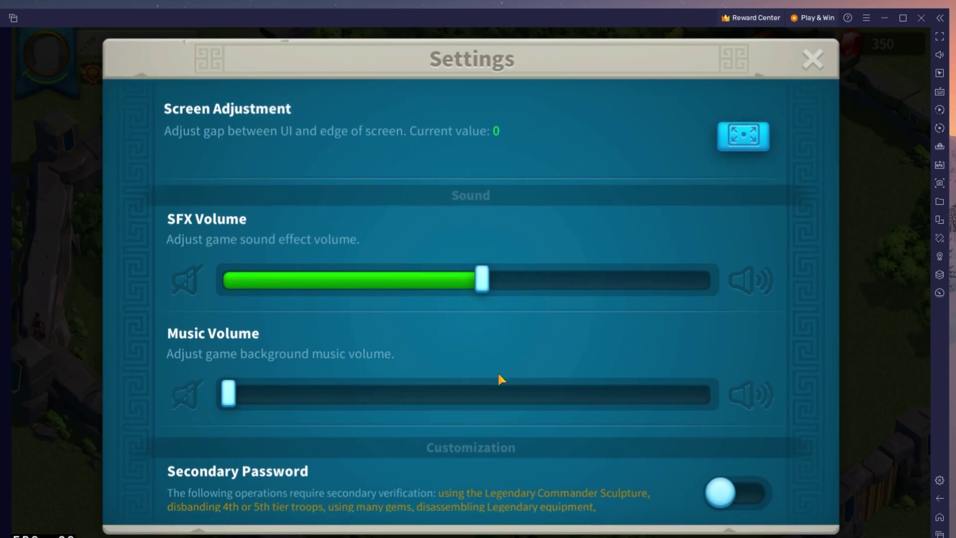
scroll(499, 374, "down", 4)
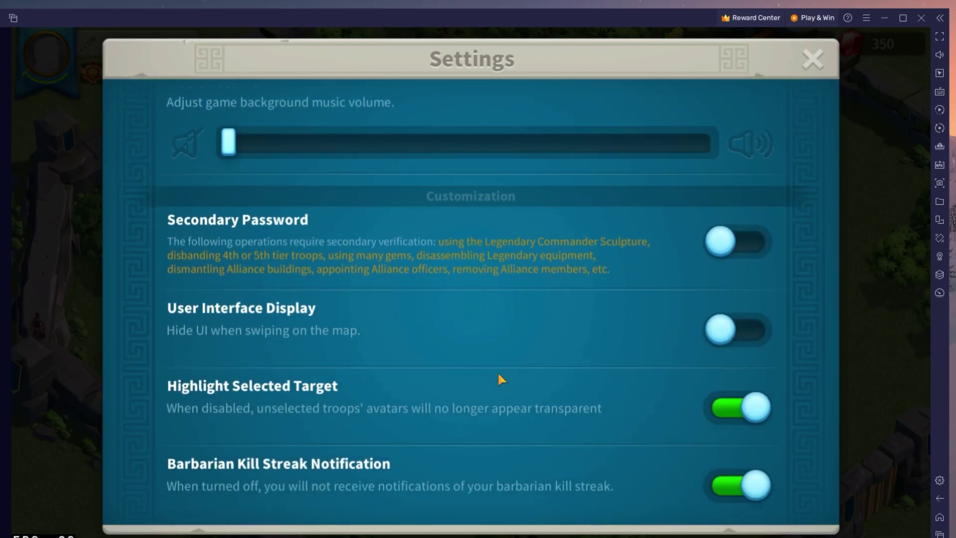
scroll(498, 375, "down", 3)
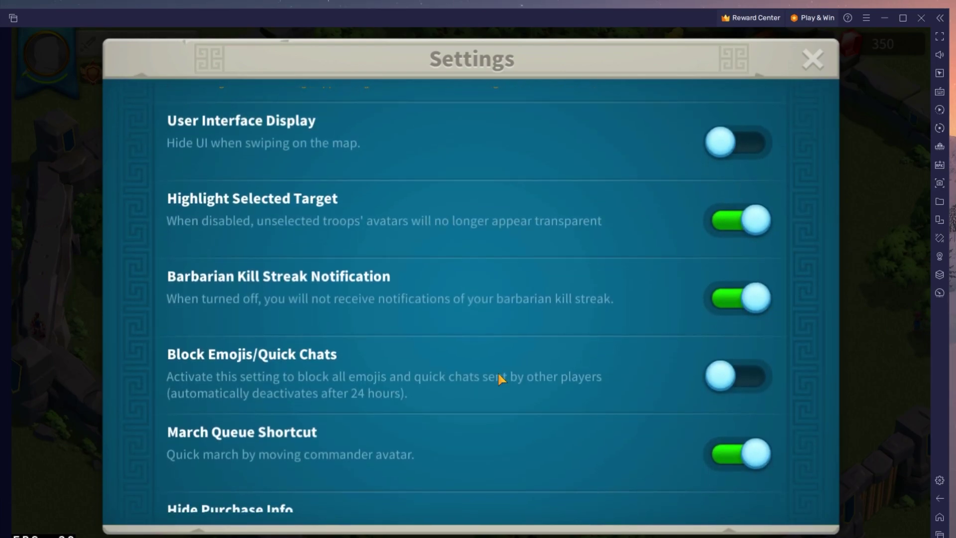
left_click(812, 59)
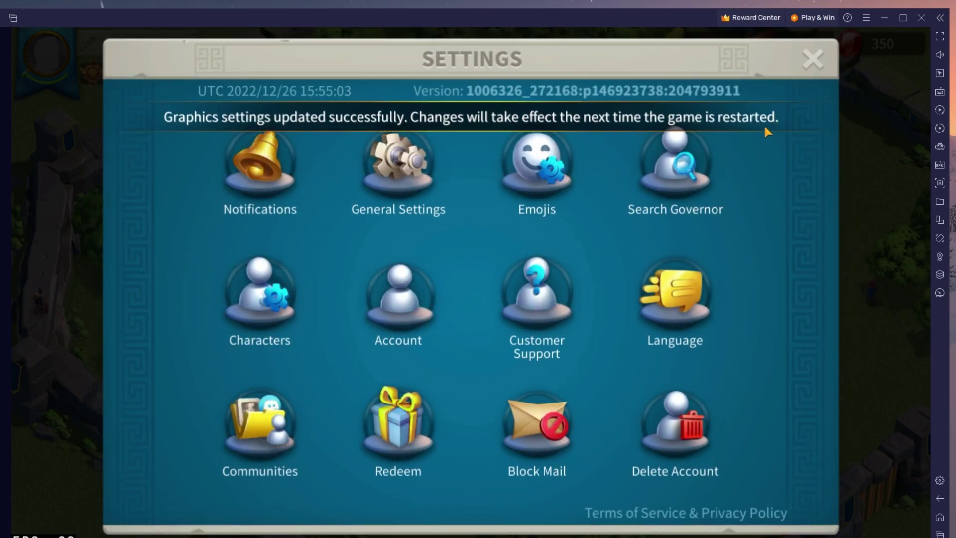
- Check the account linking options in the game's account settings and return to the city view
left_click(424, 290)
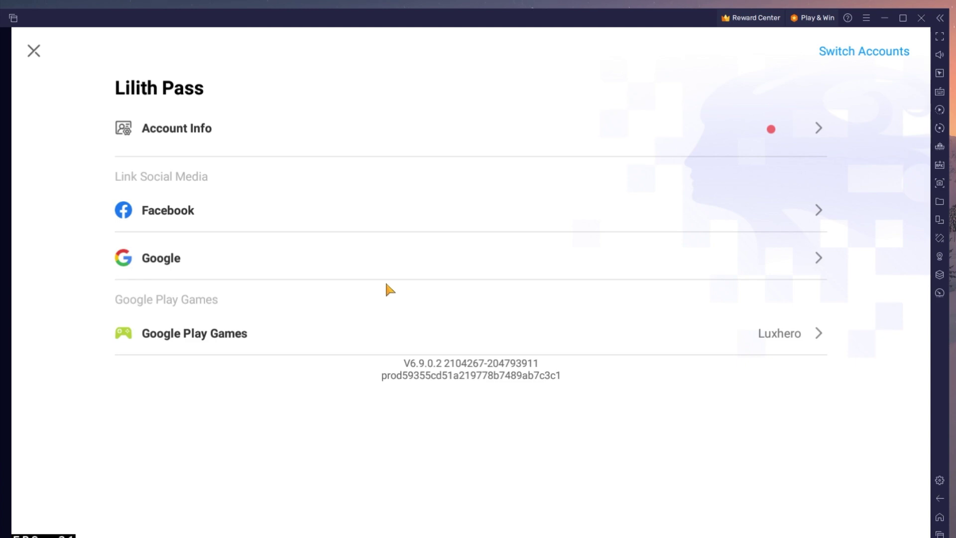
left_click(33, 51)
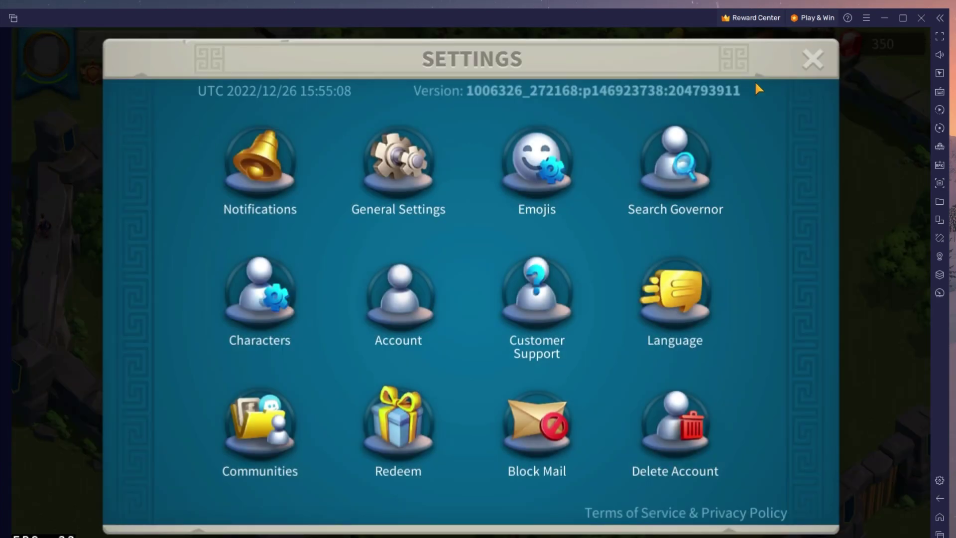
left_click(821, 60)
left_click(804, 83)
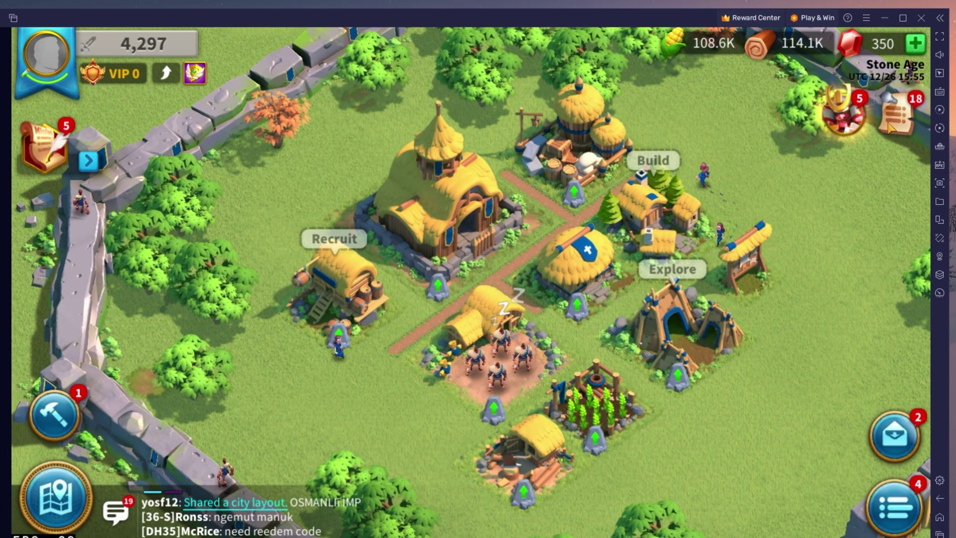
- View the A Wall of Arrows event and the Rise of Kingdoms event's Day 2 tasks, and close the event window
left_click(866, 135)
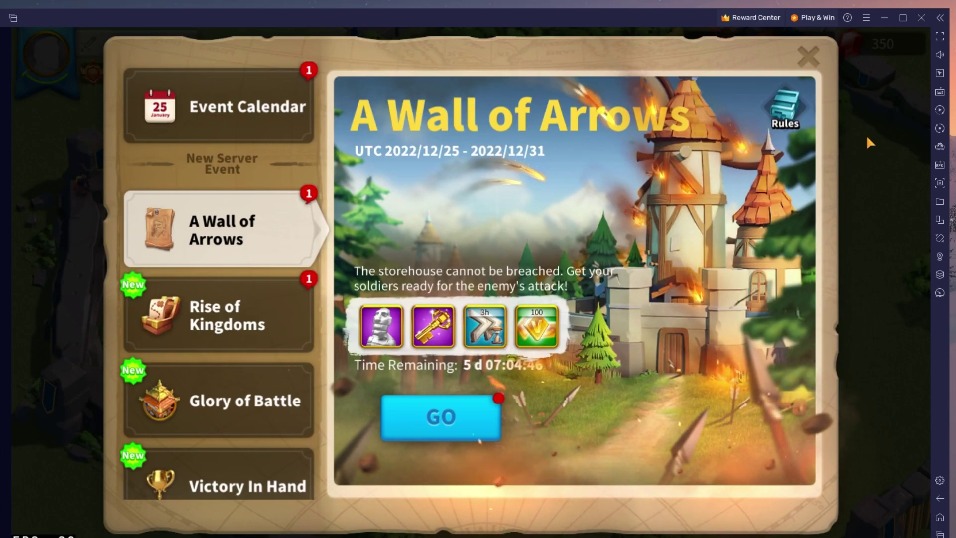
left_click(169, 311)
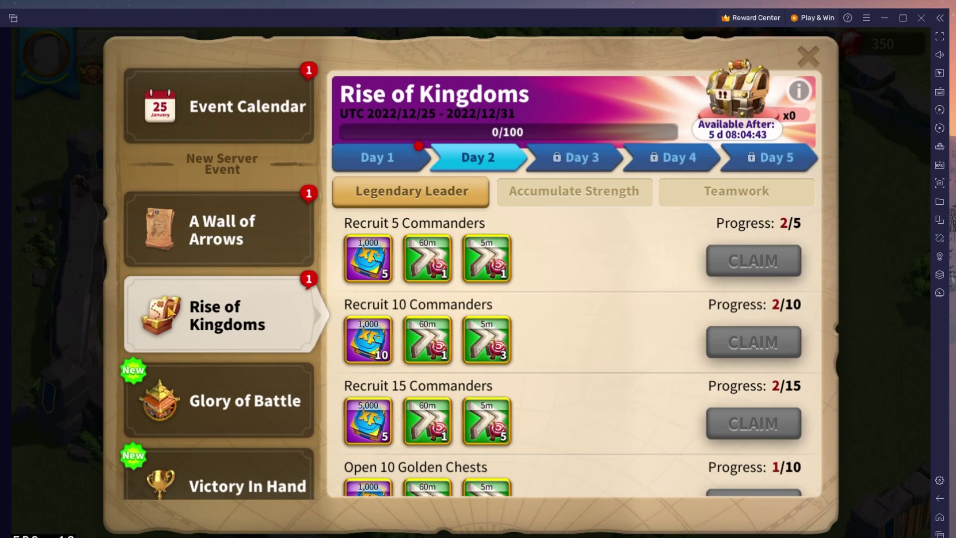
left_click(807, 56)
- Select the Tavern in the city and open its Silver Chest and Golden Chest recruitment screen
left_click(438, 192)
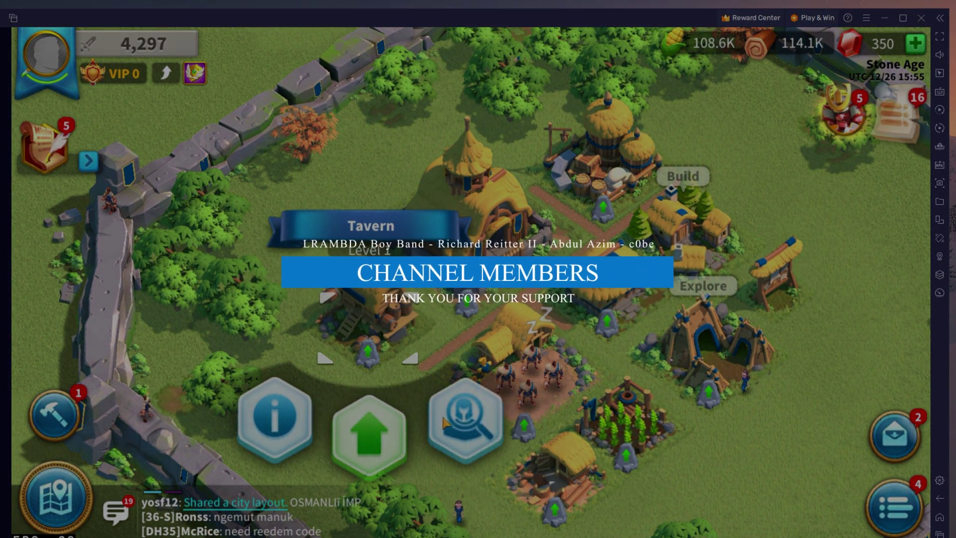
left_click(446, 416)
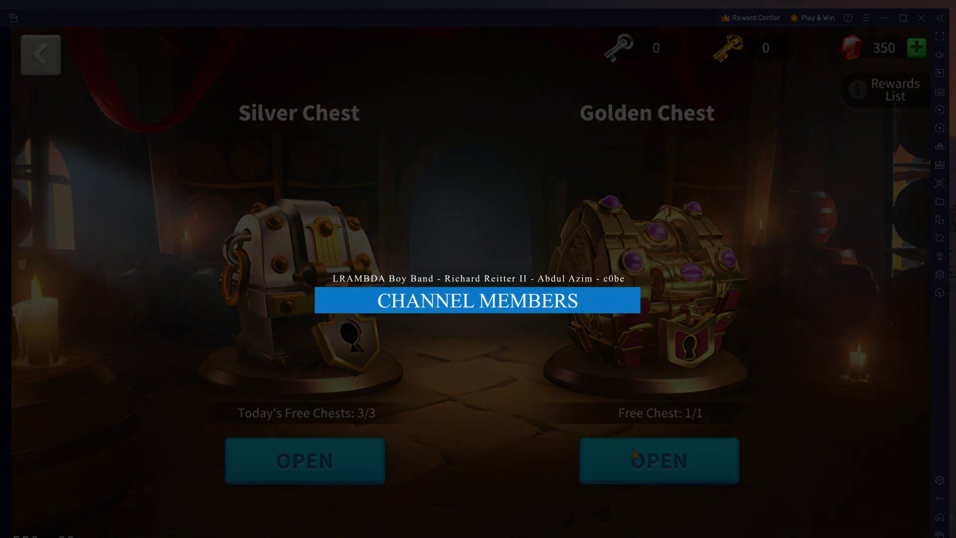